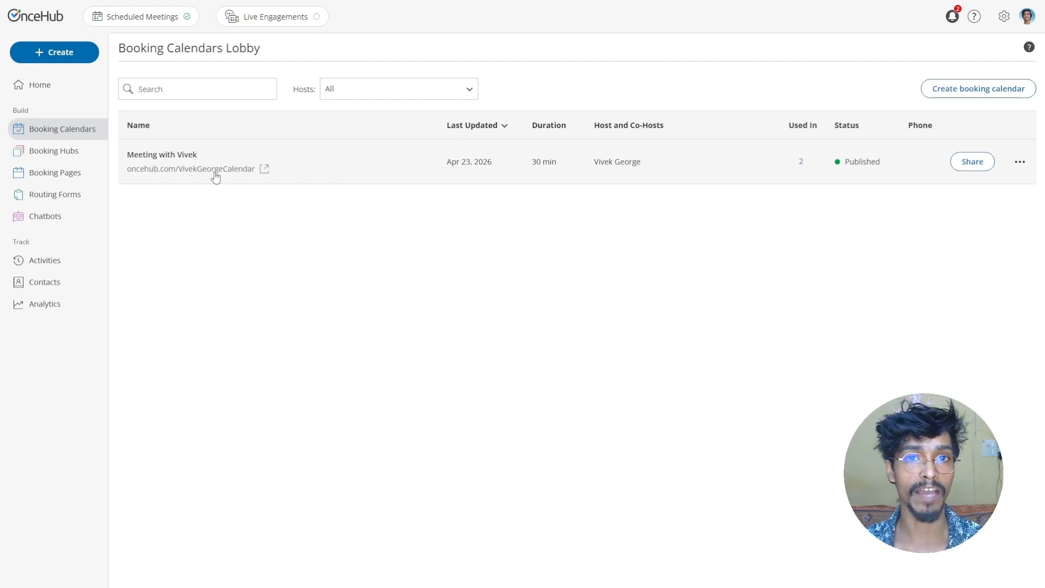
# - Switch to the Booking Calendar submissions spreadsheet tab
pyautogui.hotkey('ctrl', 'Tab')
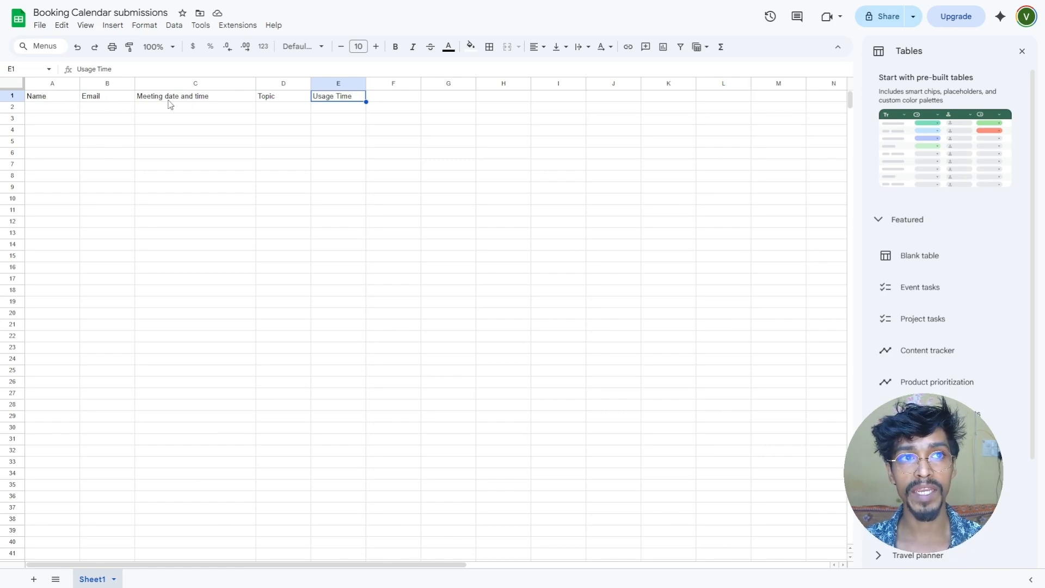
# - Review the Topic column header, then open the 30-minute booking calendar for editing in OnceHub
pyautogui.click(277, 103)
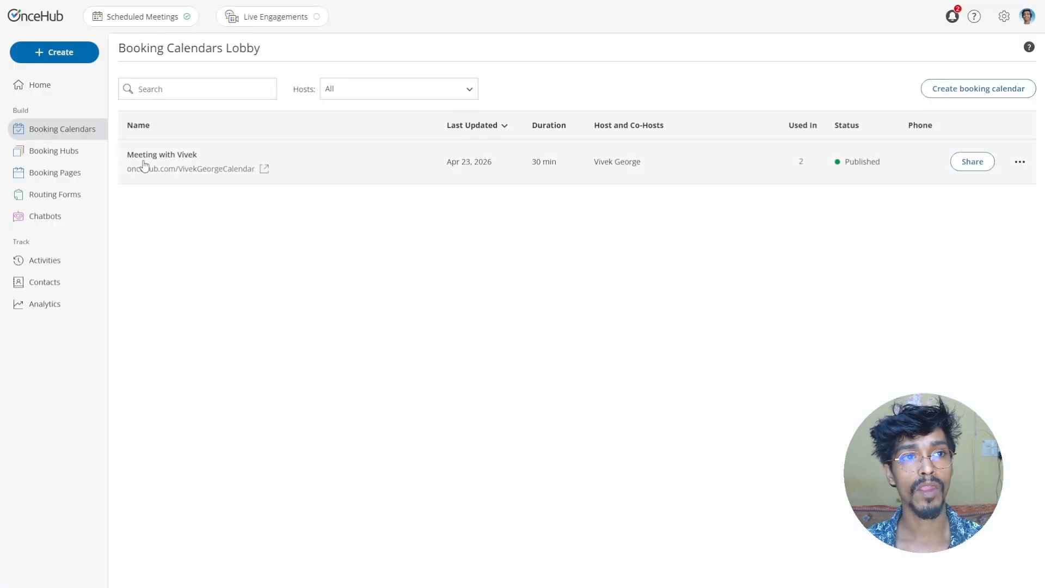
pyautogui.click(144, 161)
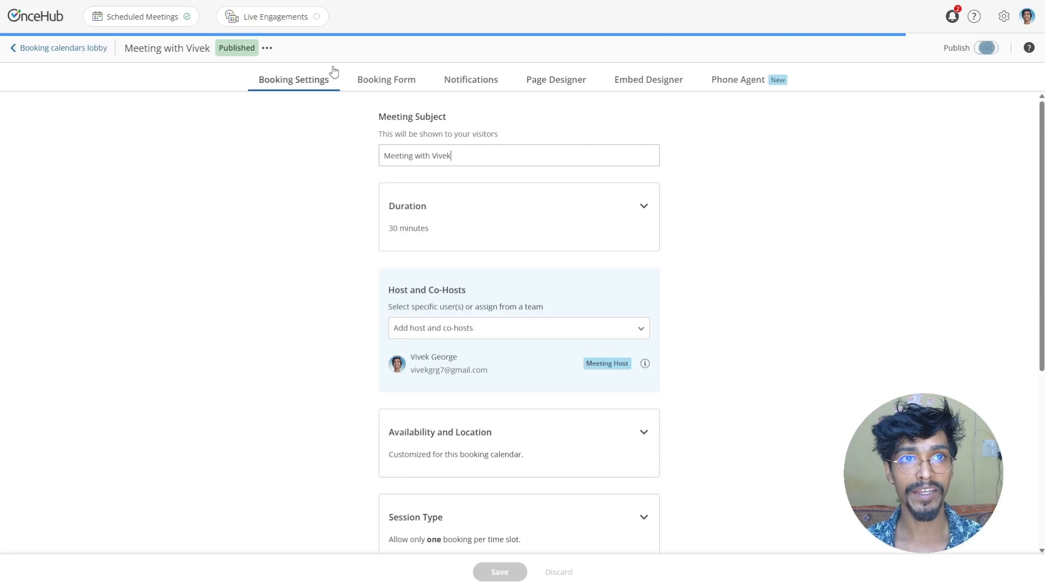
# - On the Booking Form, confirm the discussion question saves to the Topic meeting property
pyautogui.click(400, 79)
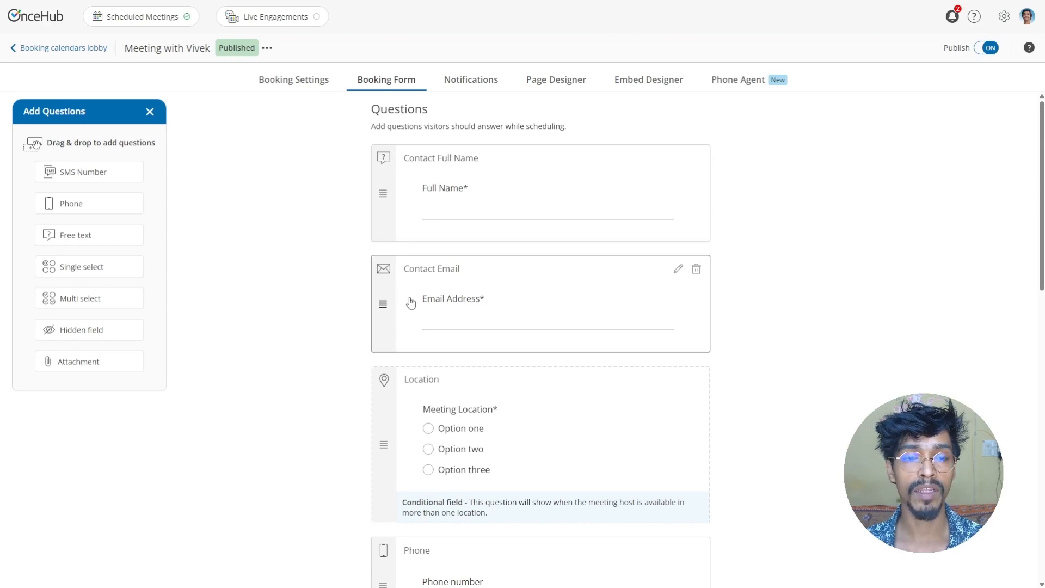
pyautogui.scroll(-10, 408, 301)
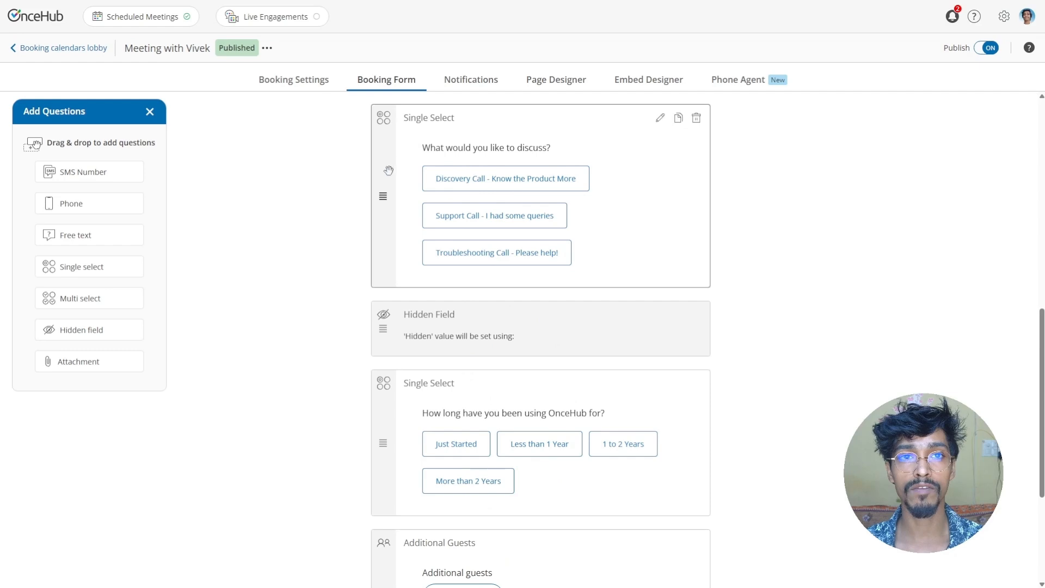
pyautogui.click(660, 117)
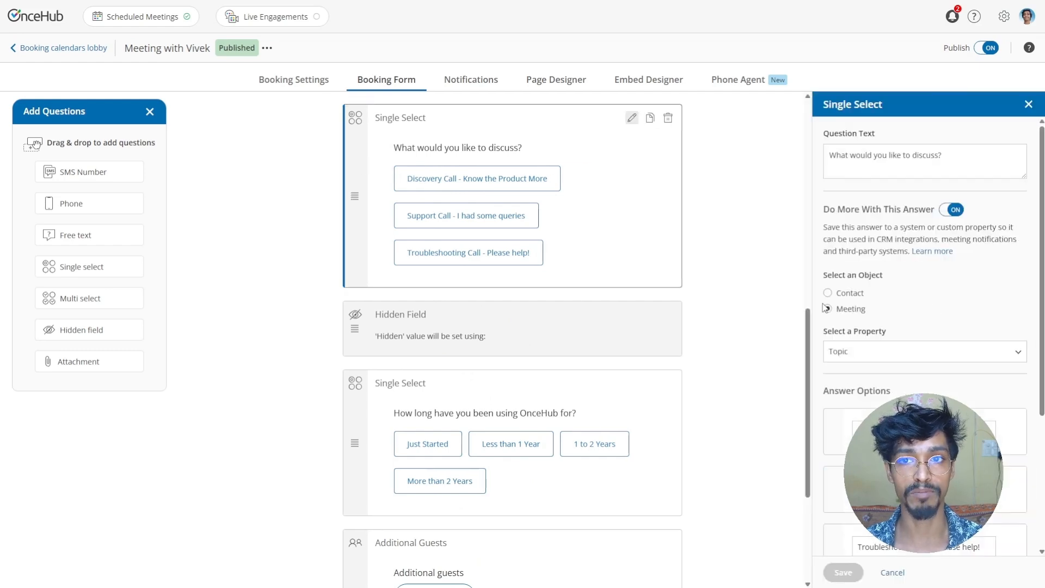
pyautogui.moveTo(393, 155); pyautogui.dragTo(524, 146)
pyautogui.click(527, 148)
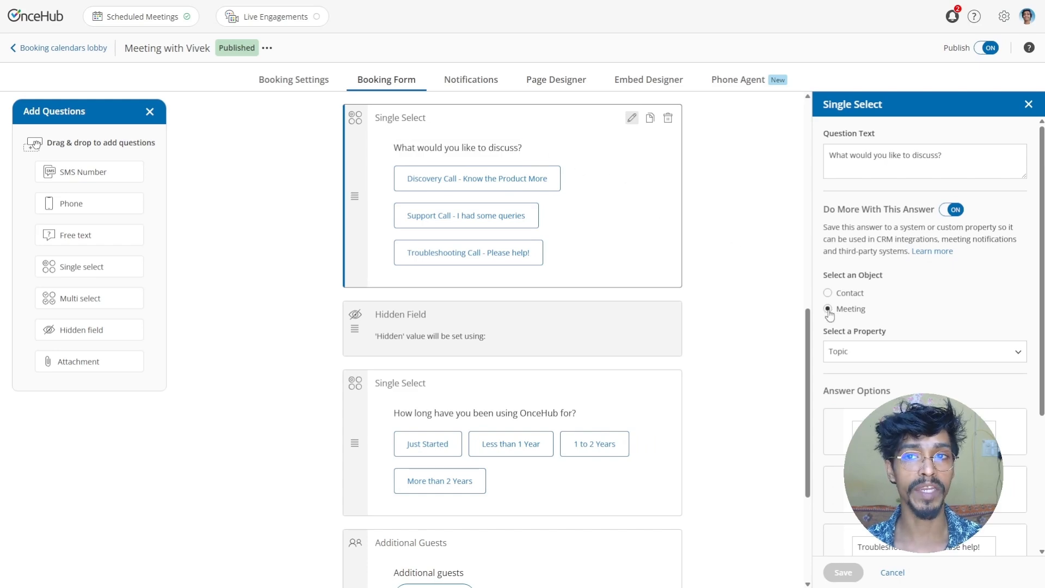
pyautogui.click(862, 358)
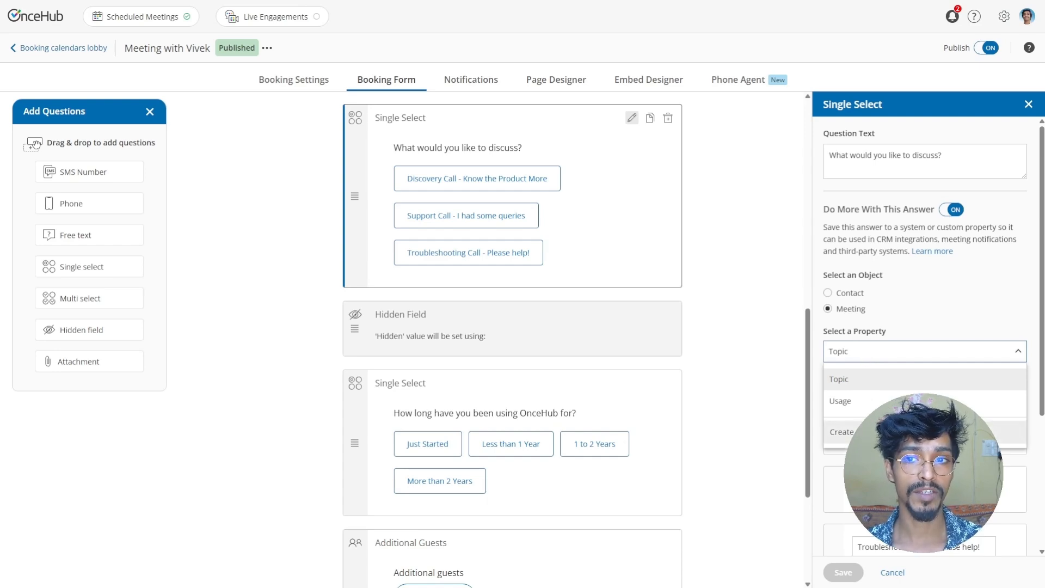
pyautogui.click(1004, 21)
# - Confirm the 'How long have you been using OnceHub for?' question saves to the Usage property
pyautogui.click(1004, 21)
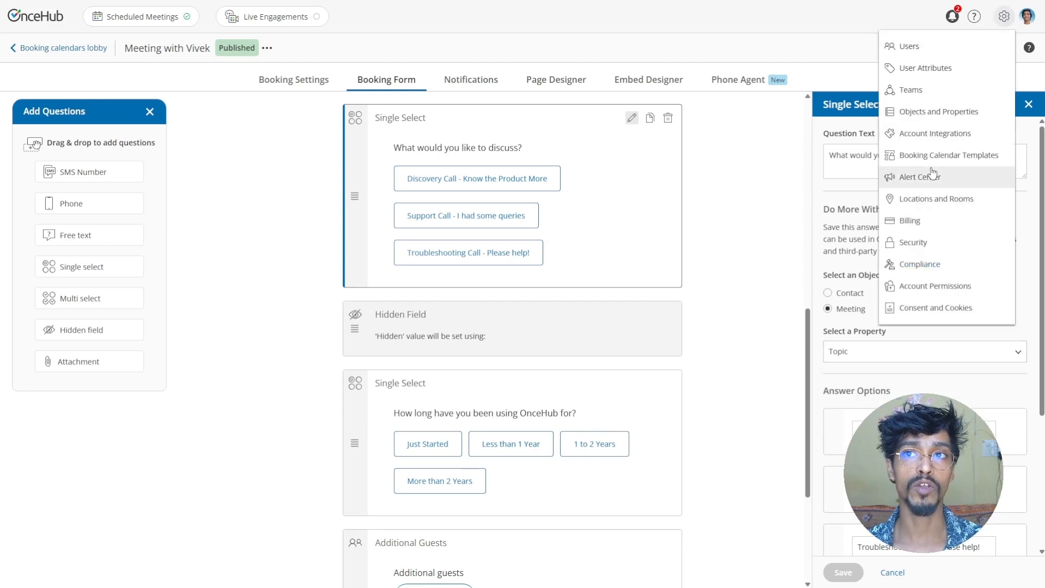
pyautogui.click(772, 261)
pyautogui.scroll(-4, 541, 334)
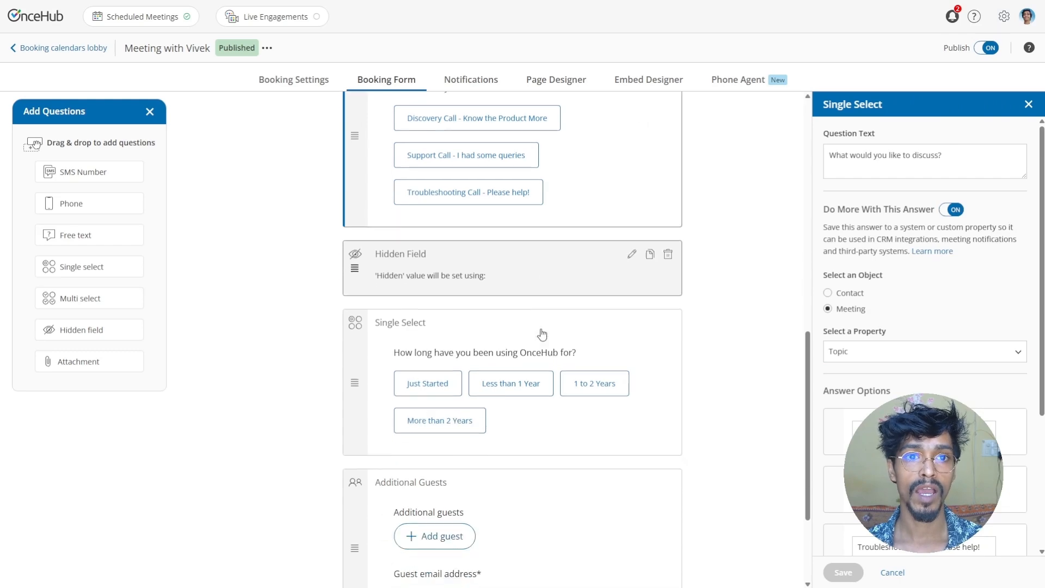
pyautogui.click(388, 283)
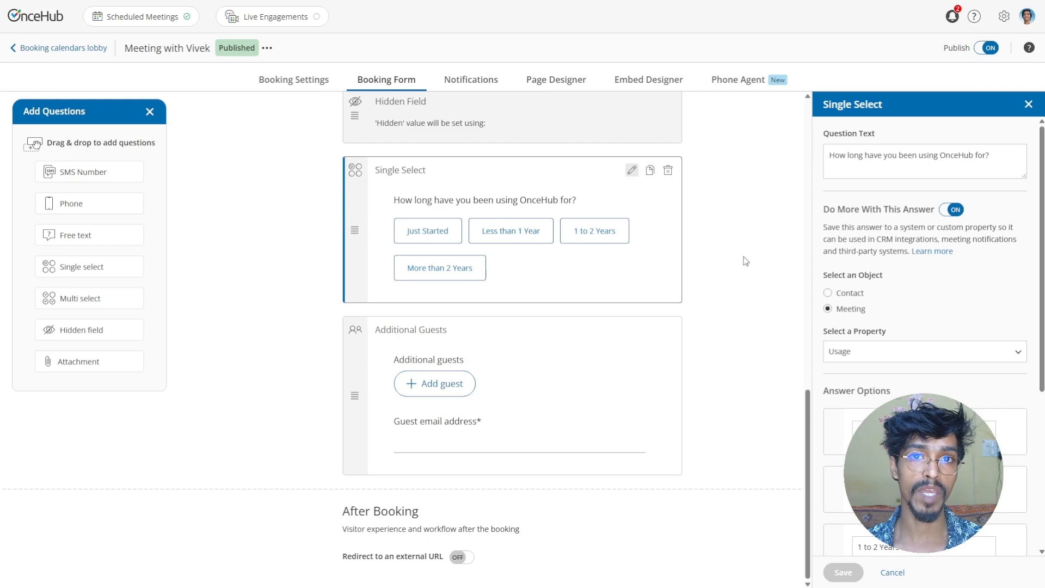
pyautogui.click(1004, 16)
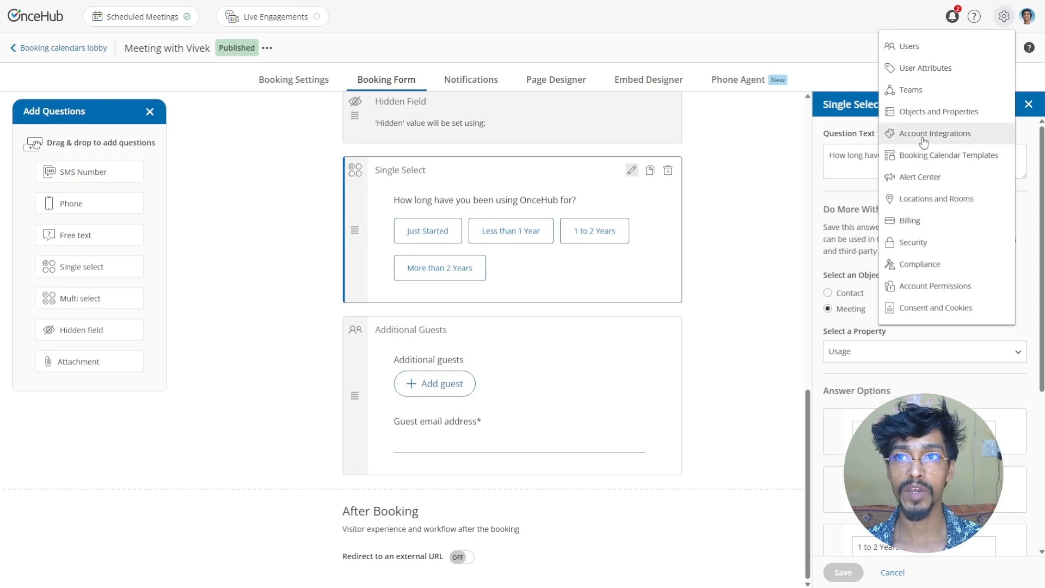
# - Go through Account Integrations to the Zapier card, filter to Google Sheets zaps, and start a new Zap
pyautogui.click(924, 142)
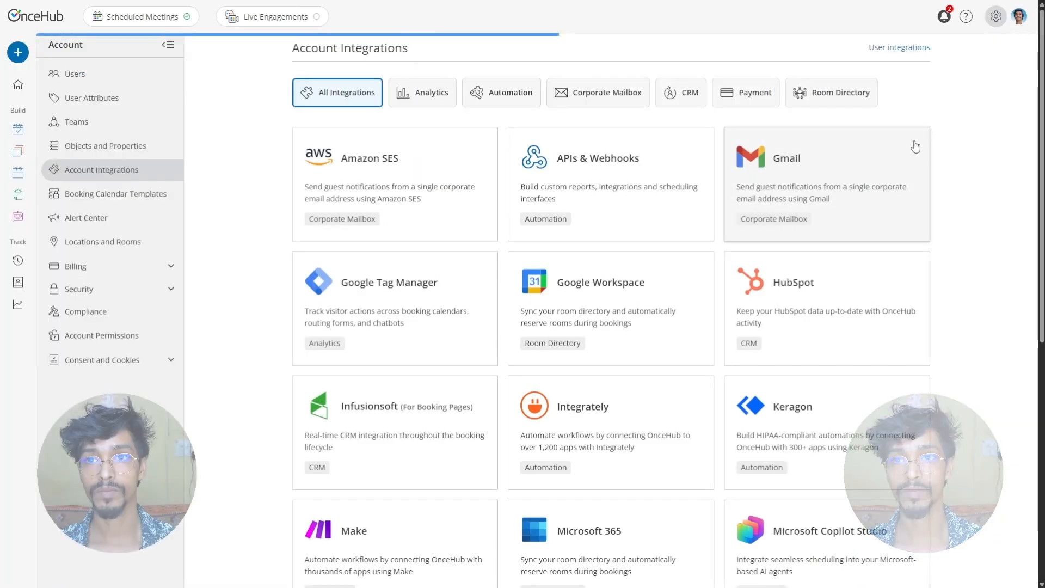
pyautogui.scroll(-8, 612, 270)
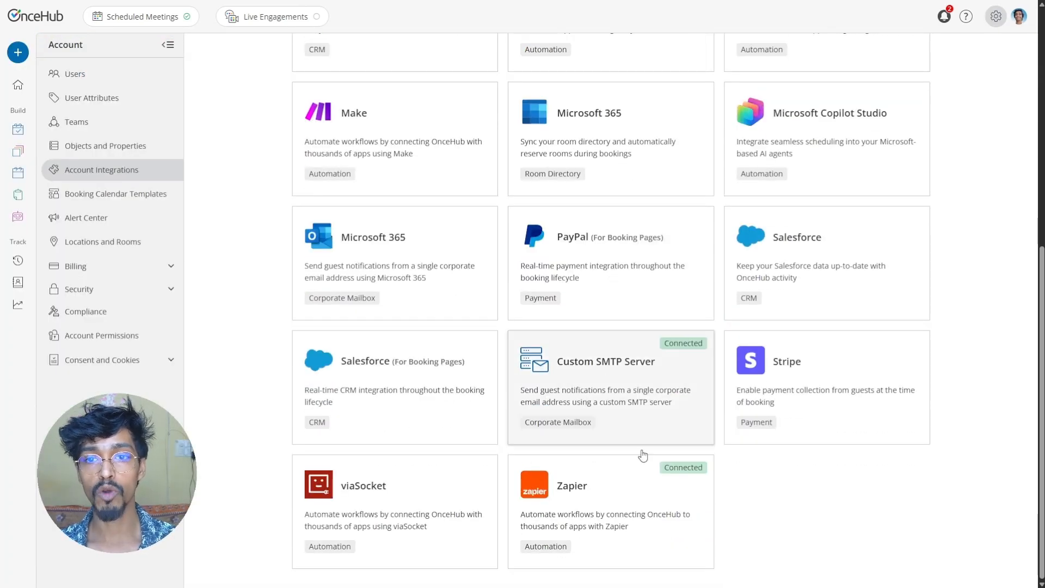
pyautogui.click(577, 499)
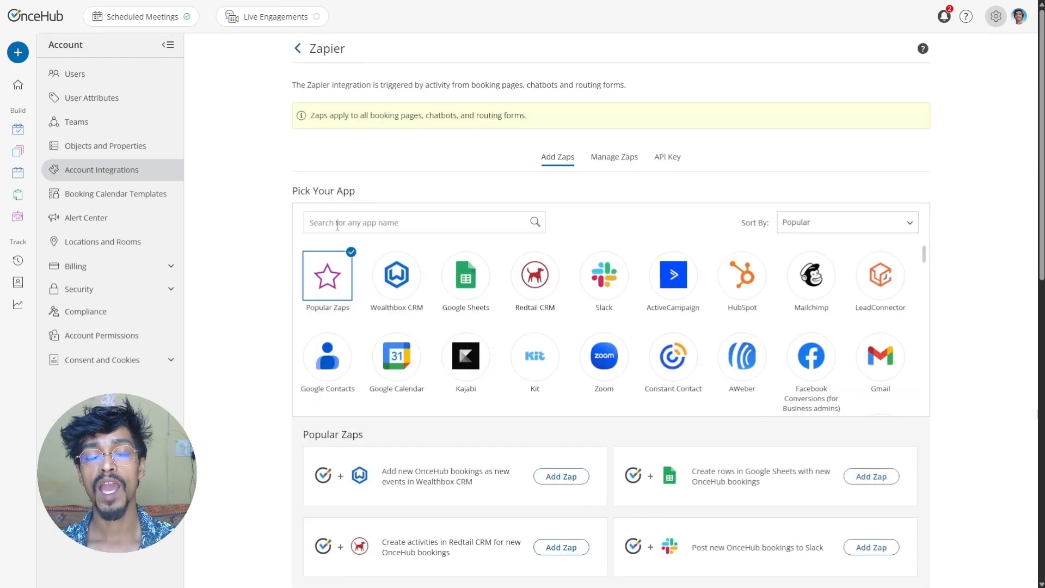
pyautogui.click(333, 224)
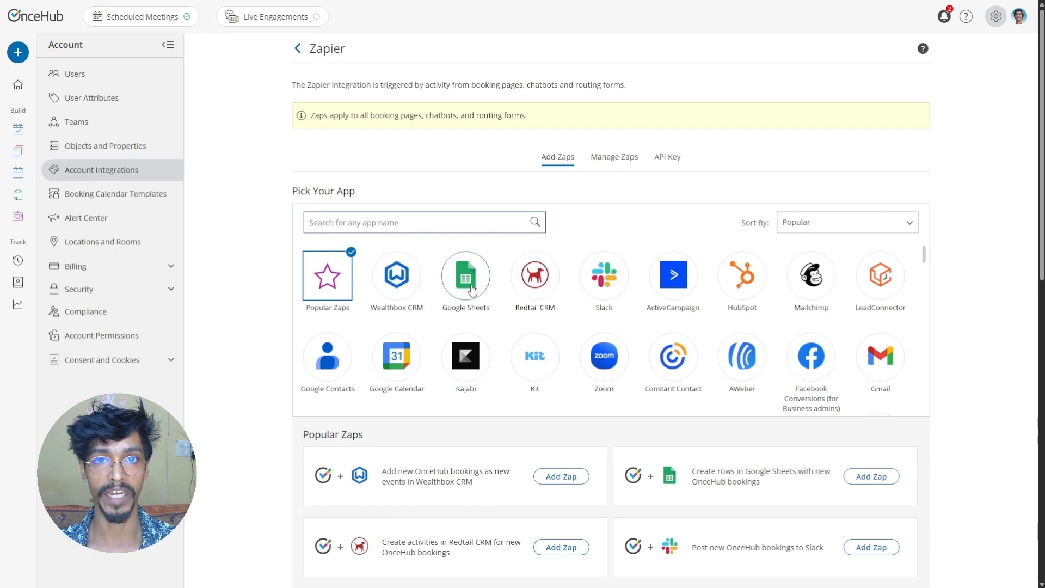
pyautogui.click(471, 288)
pyautogui.scroll(-4, 340, 506)
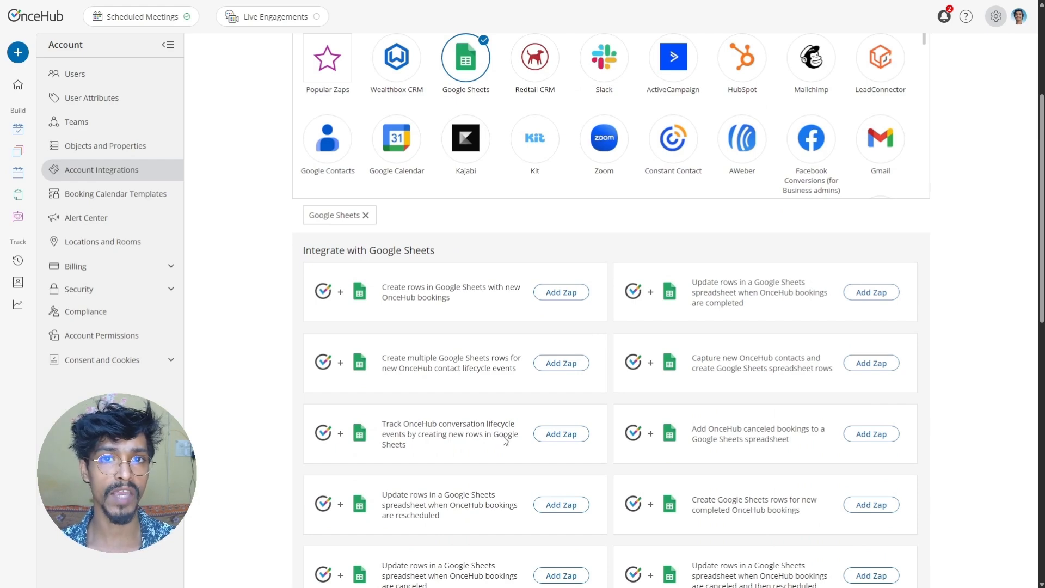
pyautogui.scroll(-12, 372, 428)
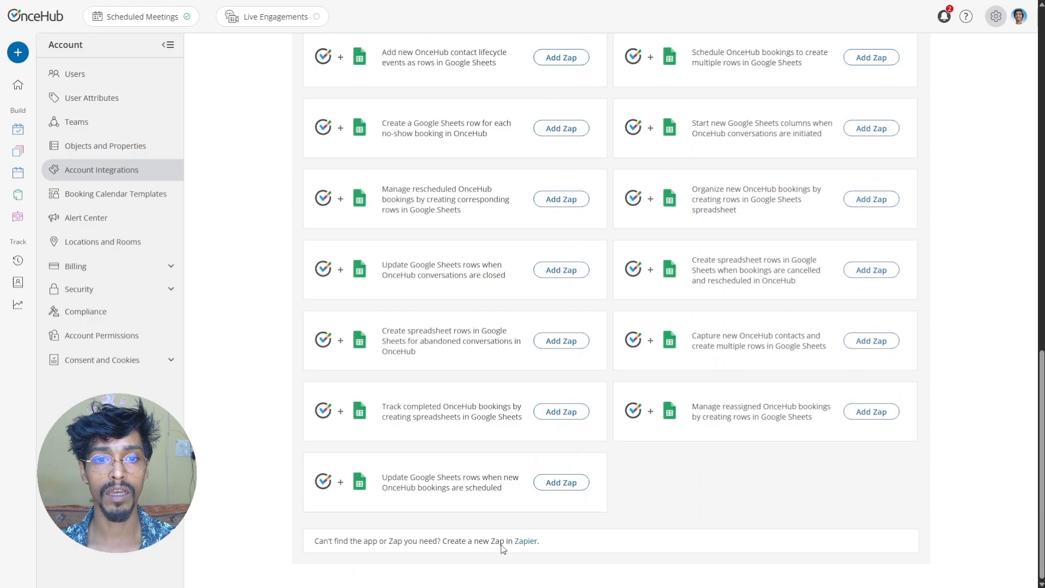
pyautogui.click(523, 542)
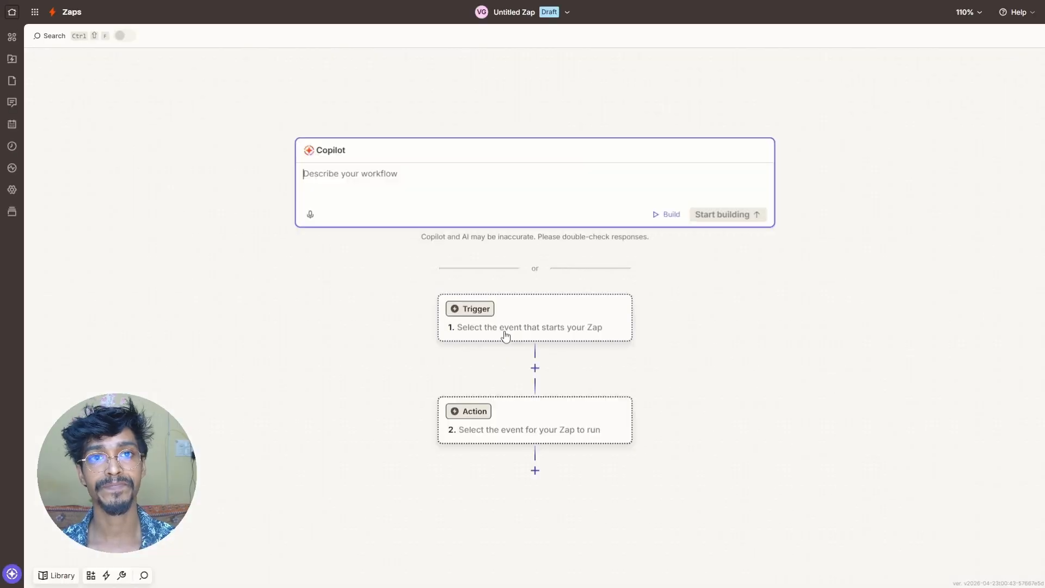
# - Set the Zap trigger to OnceHub's Booking Scheduled event
pyautogui.click(495, 305)
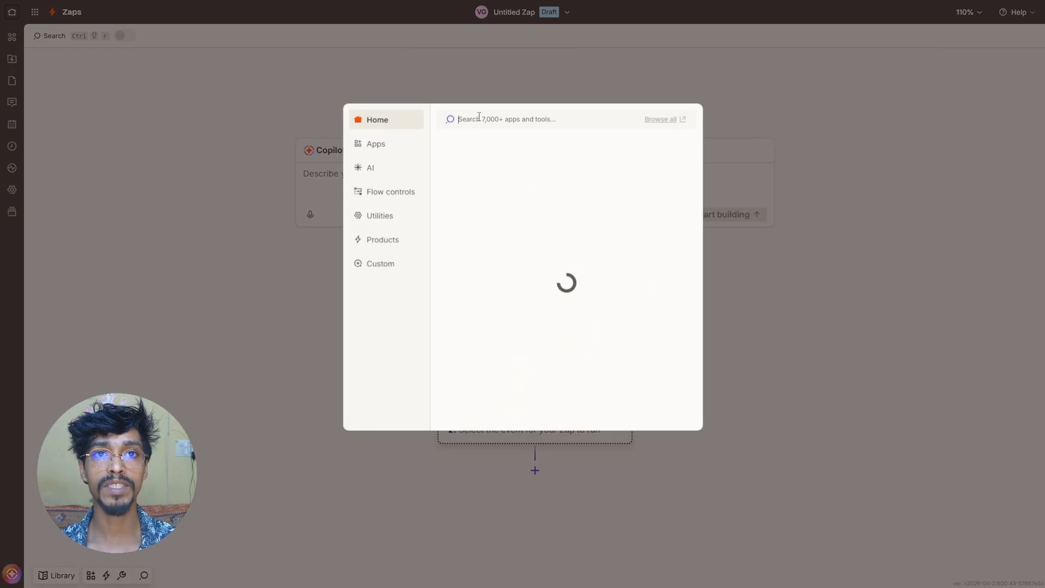
pyautogui.write('OnceHub')
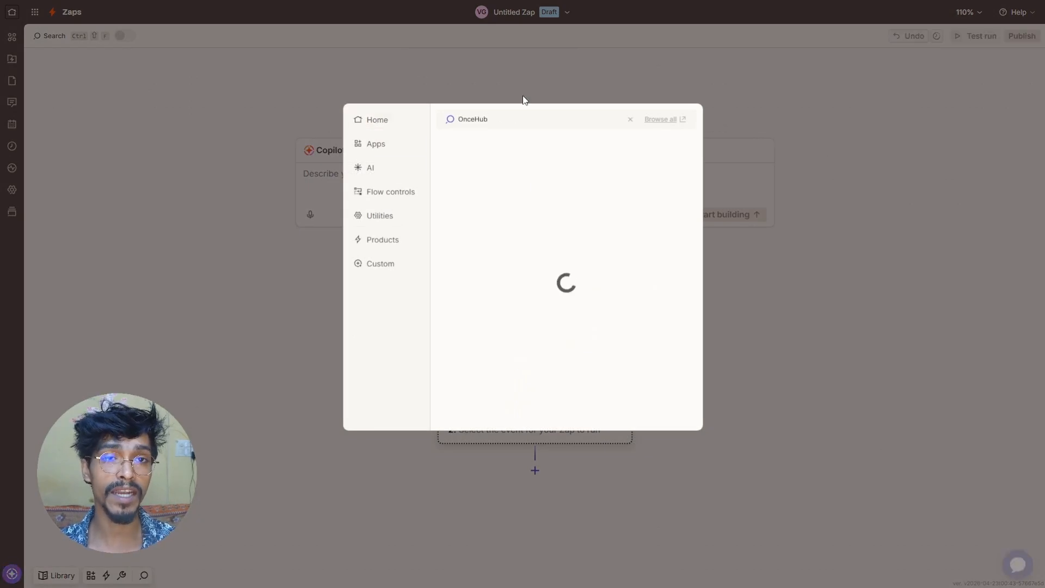
pyautogui.click(463, 156)
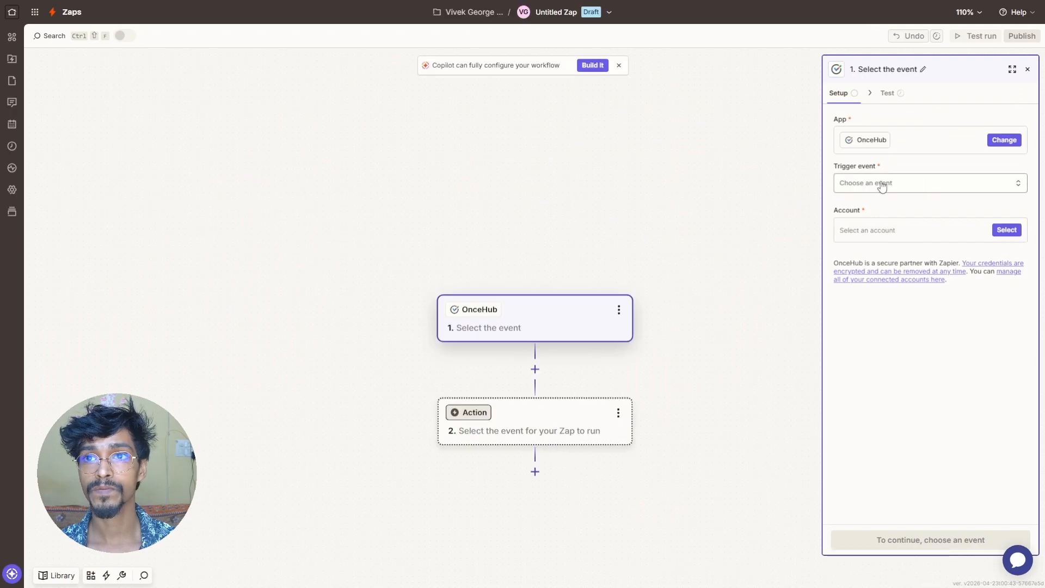
pyautogui.click(881, 183)
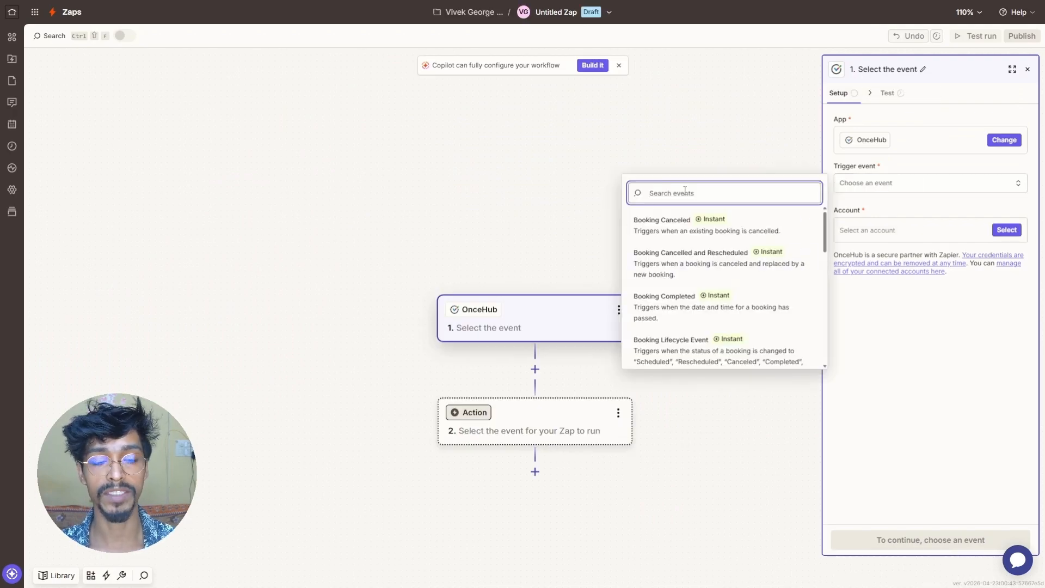
pyautogui.write('Sche')
pyautogui.click(670, 244)
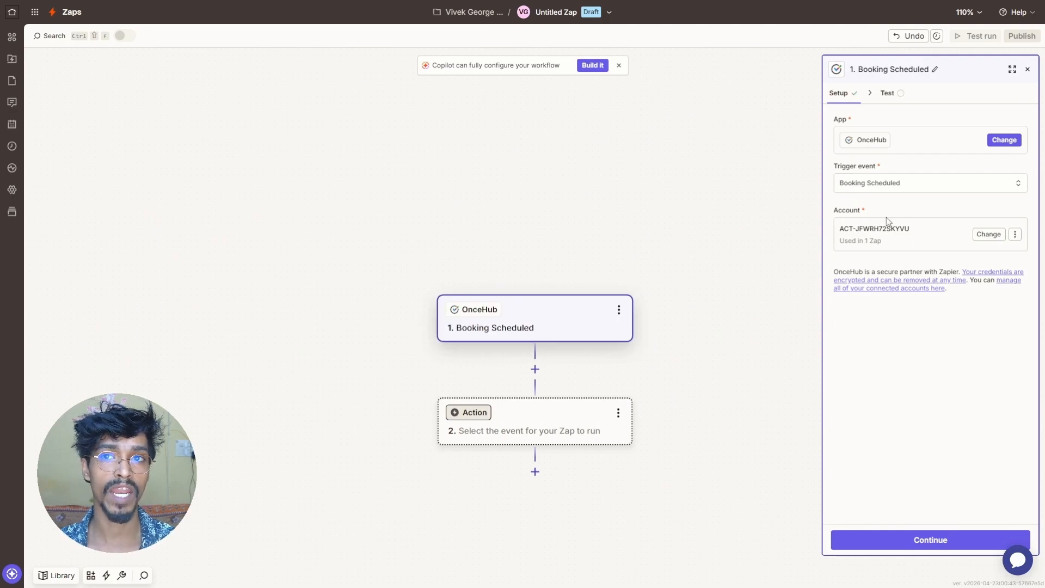
# - Test the trigger and continue with the found sample booking record
pyautogui.click(894, 545)
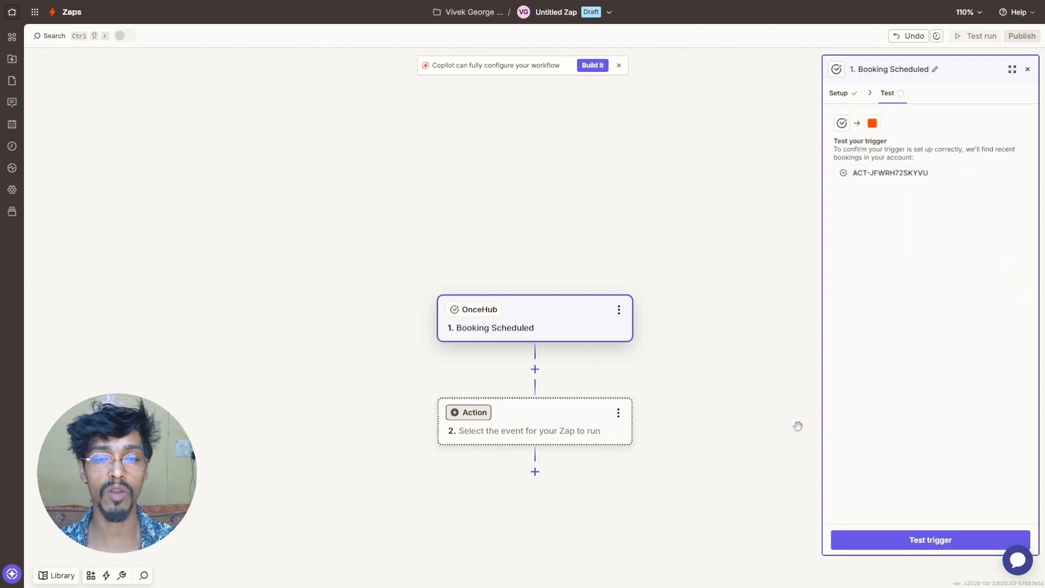
pyautogui.click(917, 539)
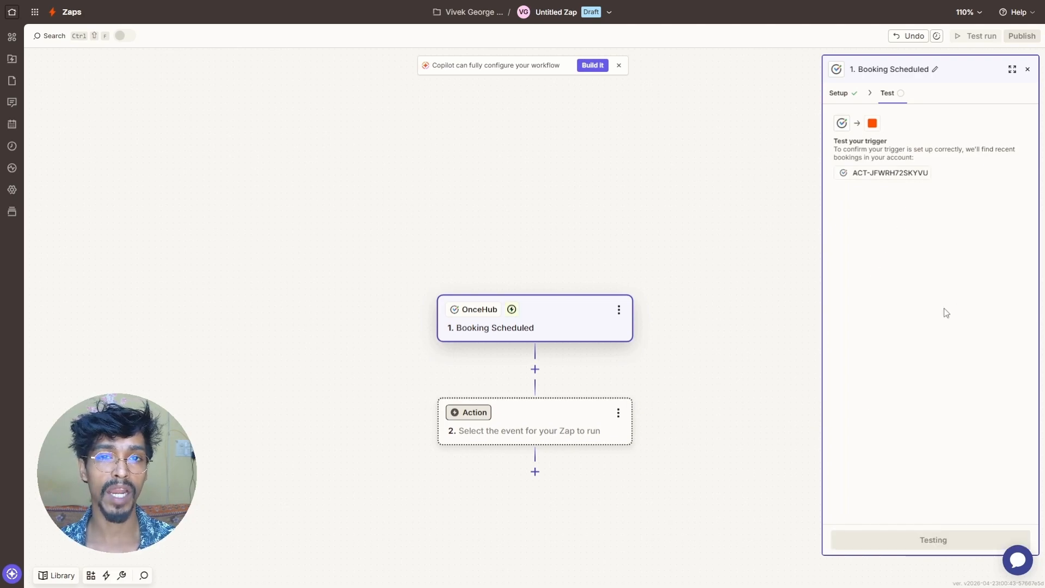
pyautogui.moveTo(877, 239)
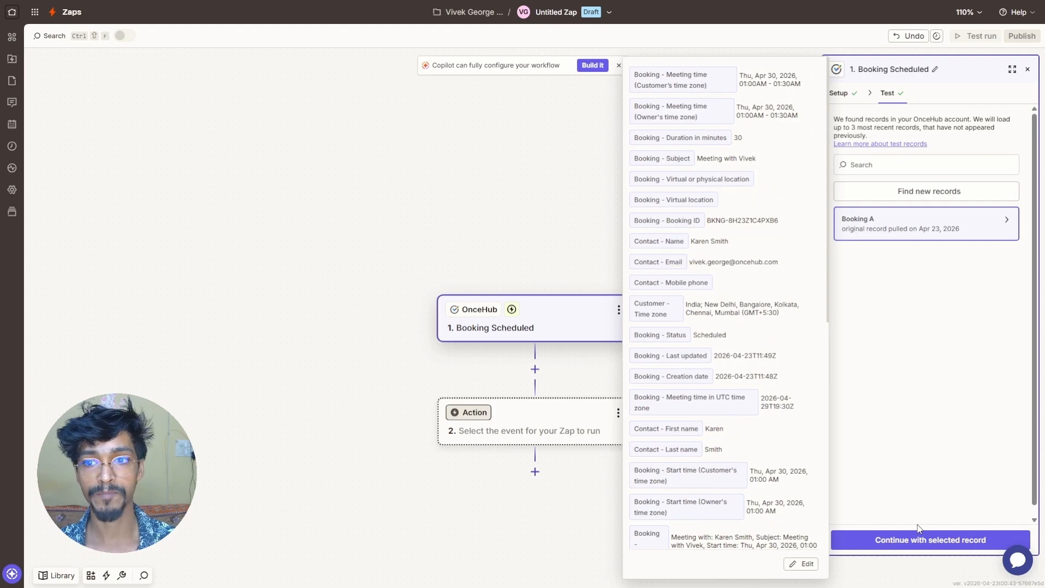
pyautogui.click(925, 539)
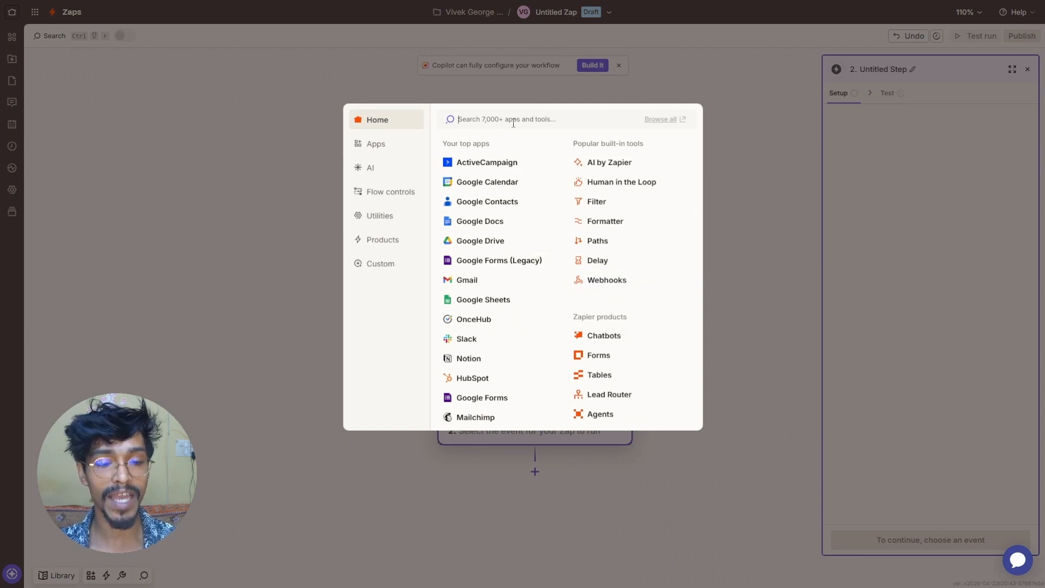
# - Make step 2 a Google Sheets action with the Create Spreadsheet Row event
pyautogui.write('Google Sheets')
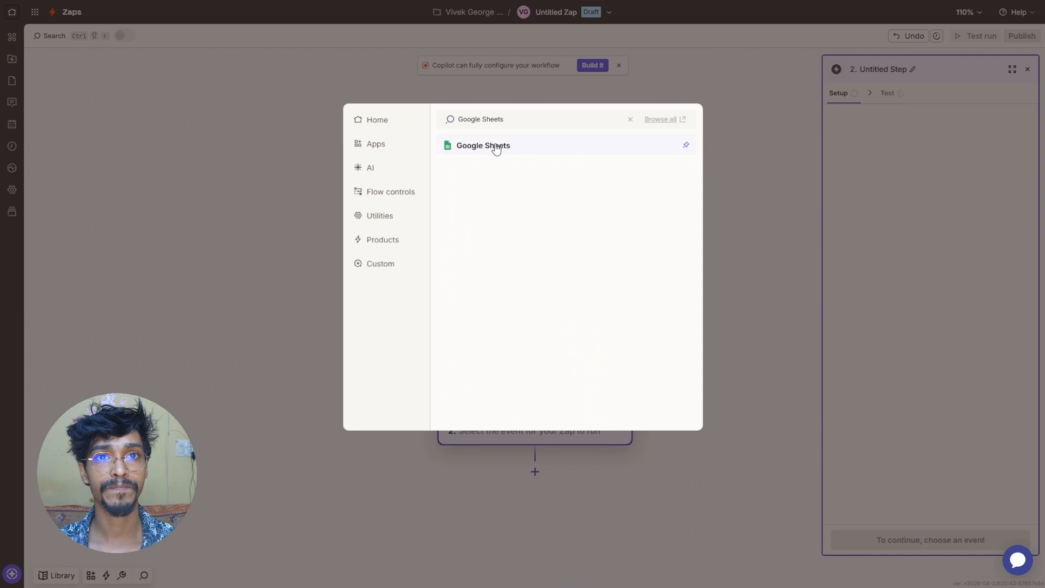
pyautogui.click(494, 145)
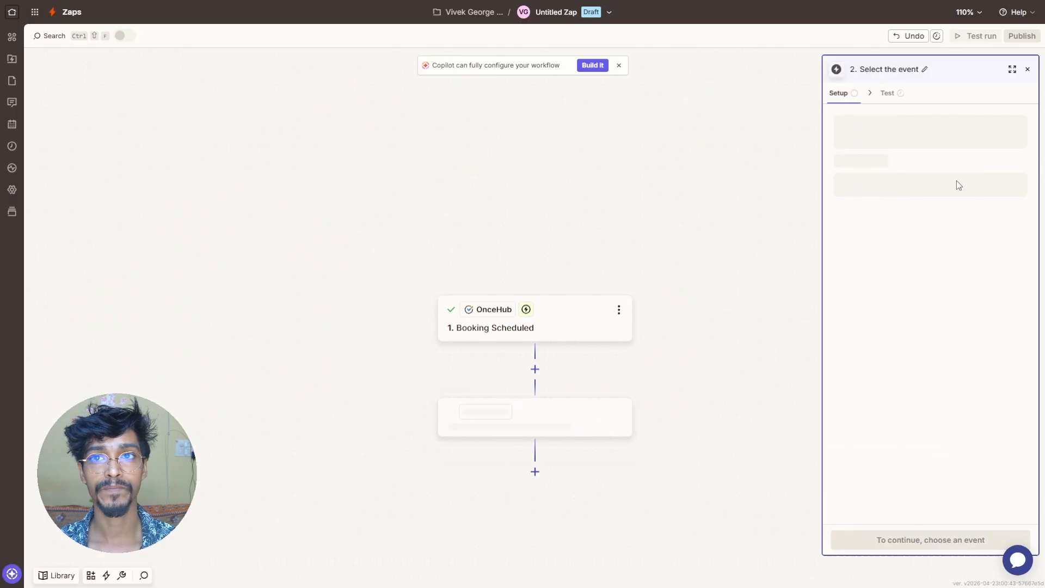
pyautogui.click(892, 184)
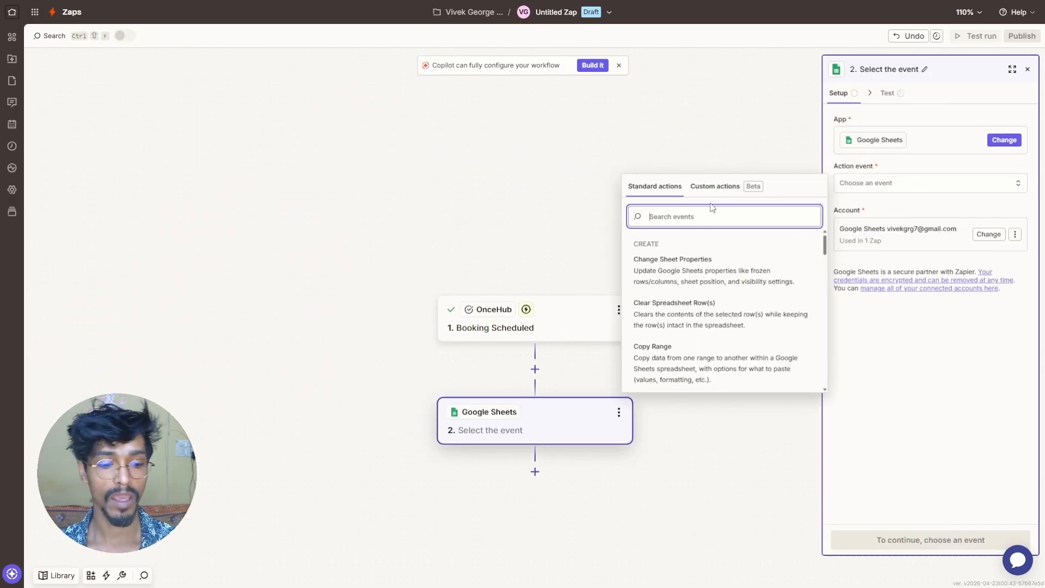
pyautogui.write('Spread')
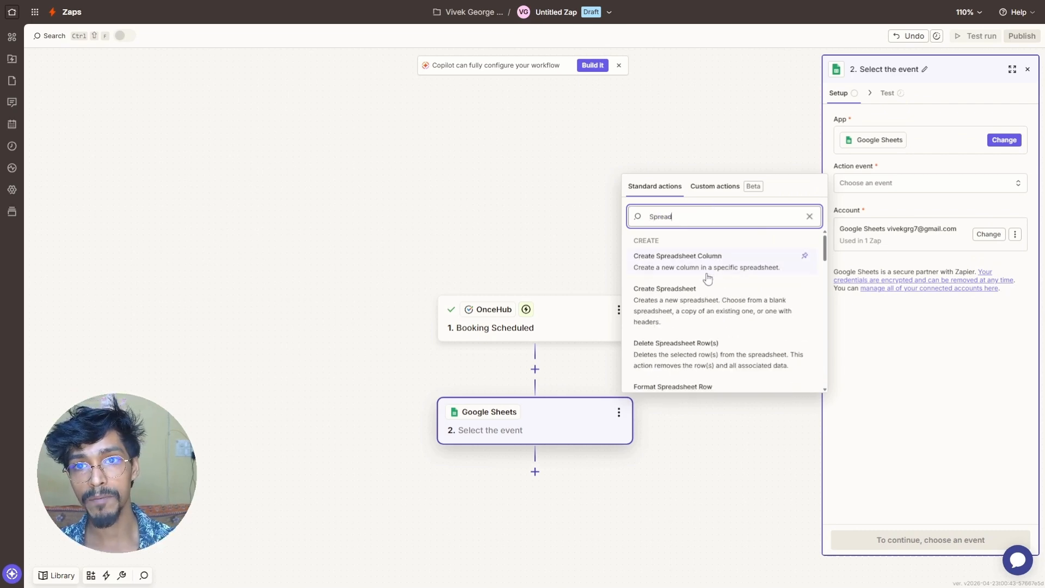
pyautogui.scroll(-1, 708, 275)
pyautogui.scroll(-3, 700, 296)
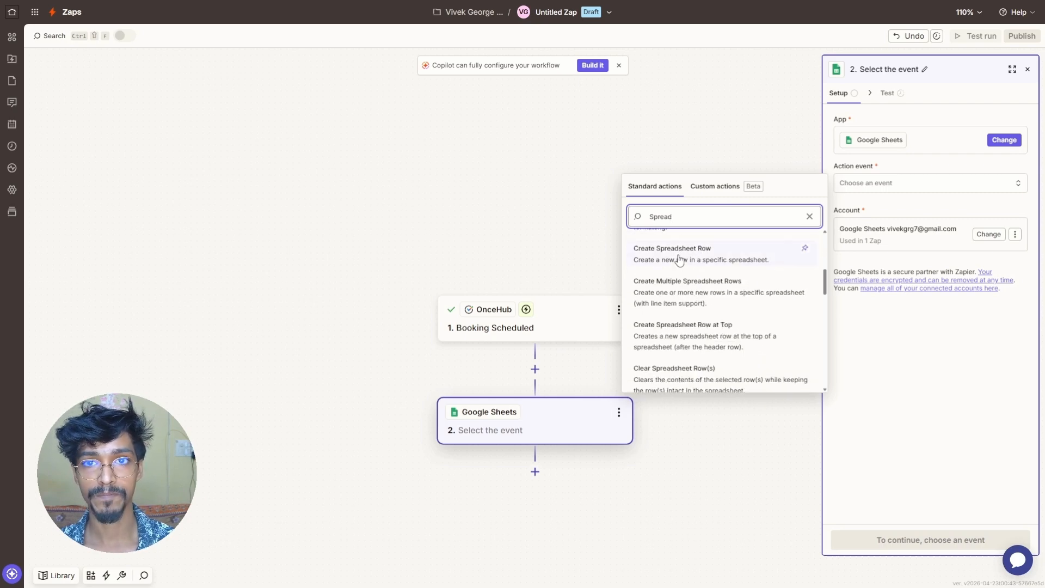
pyautogui.click(679, 261)
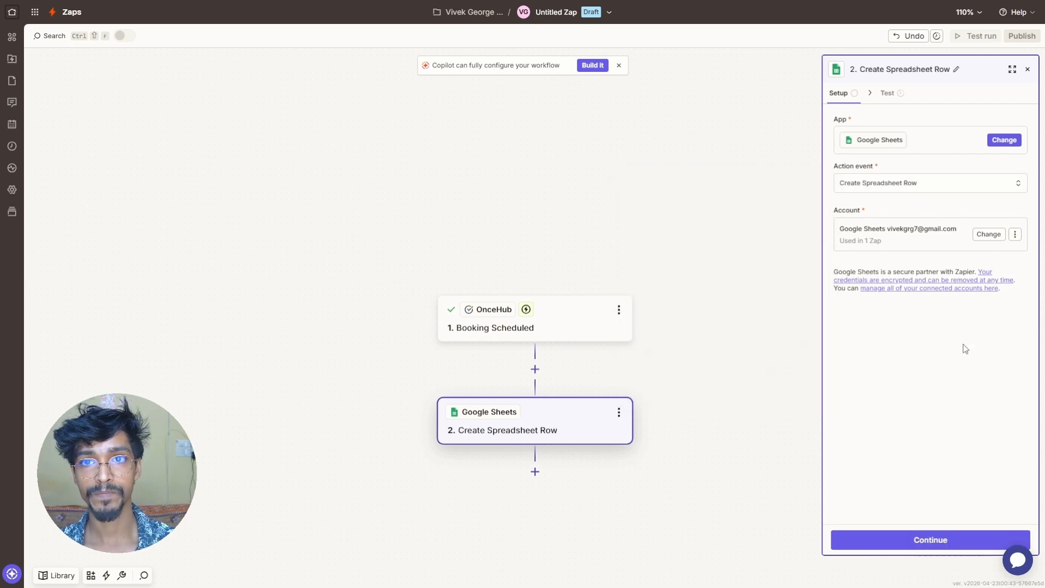
pyautogui.click(871, 540)
# - Target My Google Drive, the Booking Calendar submissions spreadsheet, and Sheet1
pyautogui.click(870, 135)
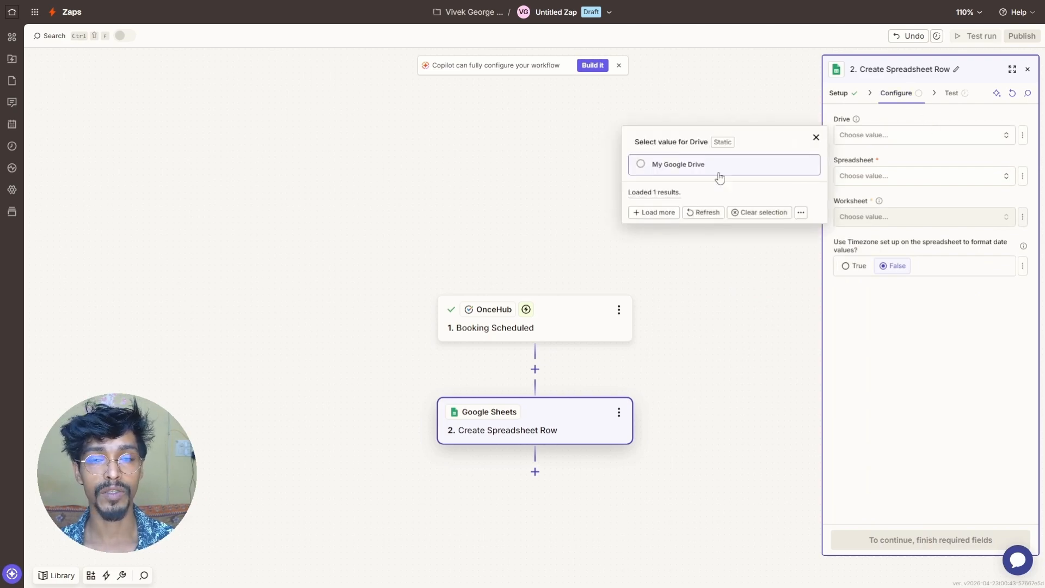
pyautogui.click(719, 178)
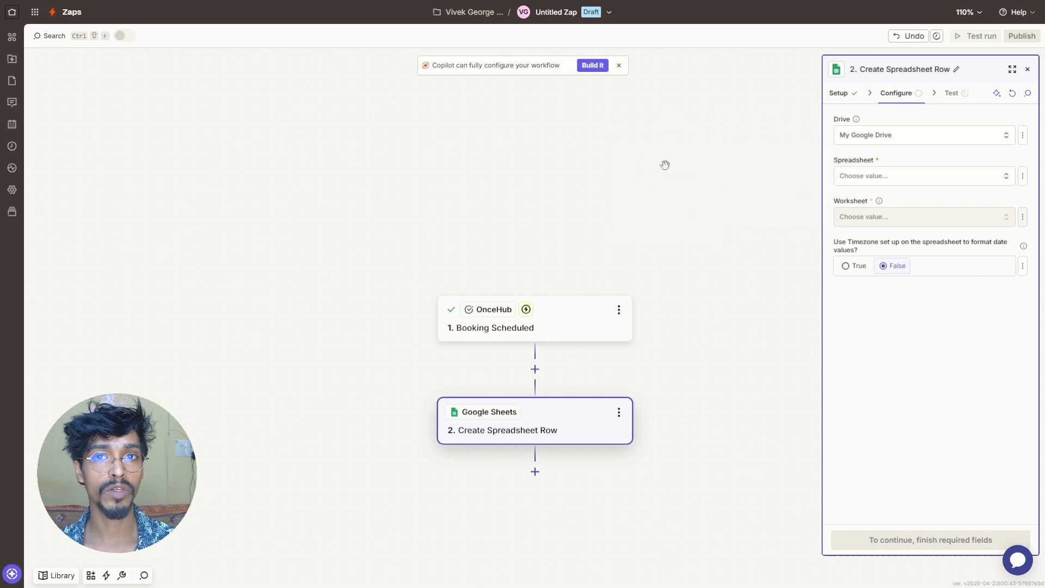
pyautogui.click(913, 176)
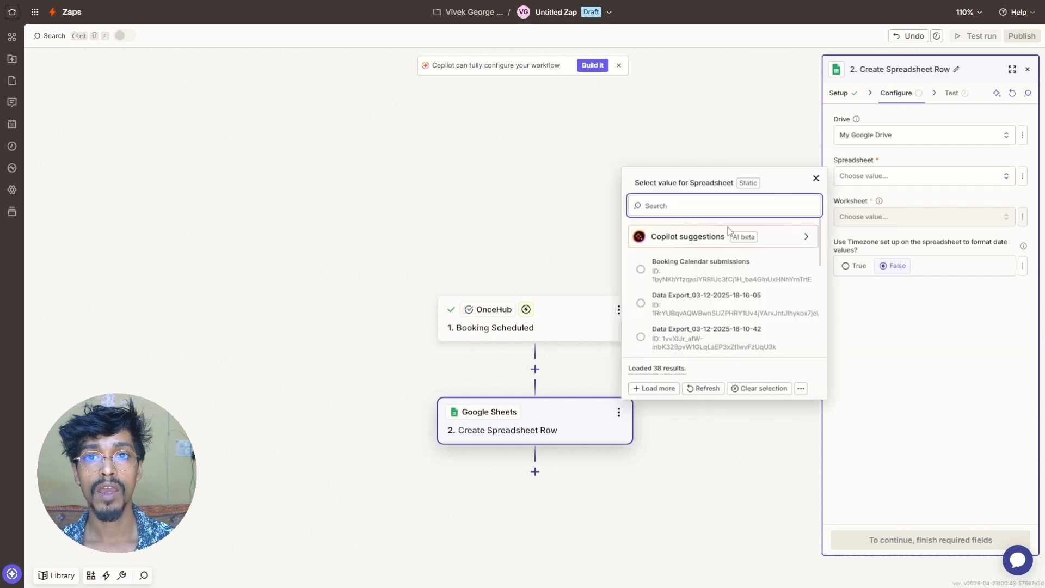
pyautogui.click(678, 273)
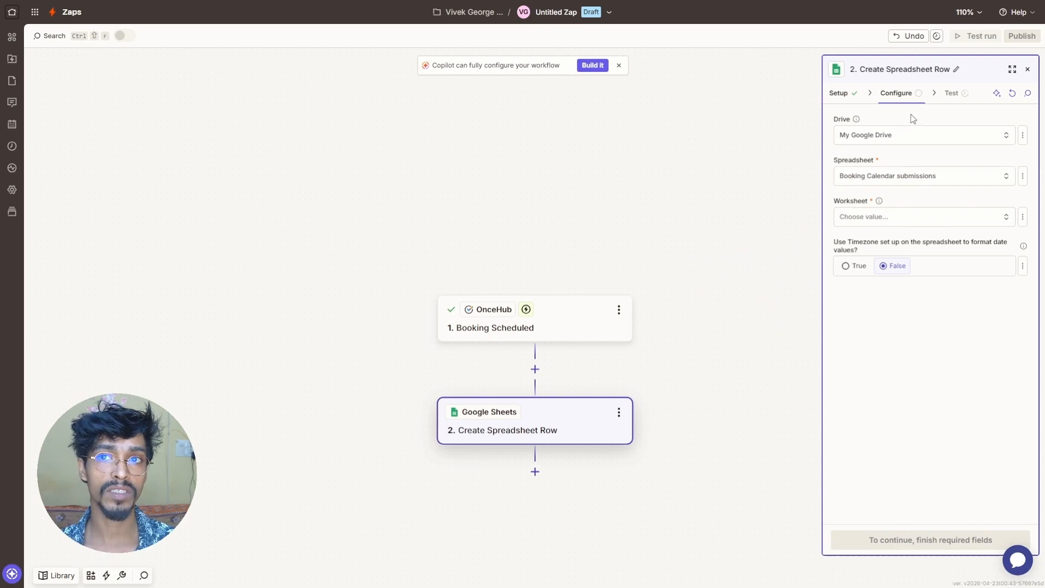
pyautogui.click(877, 216)
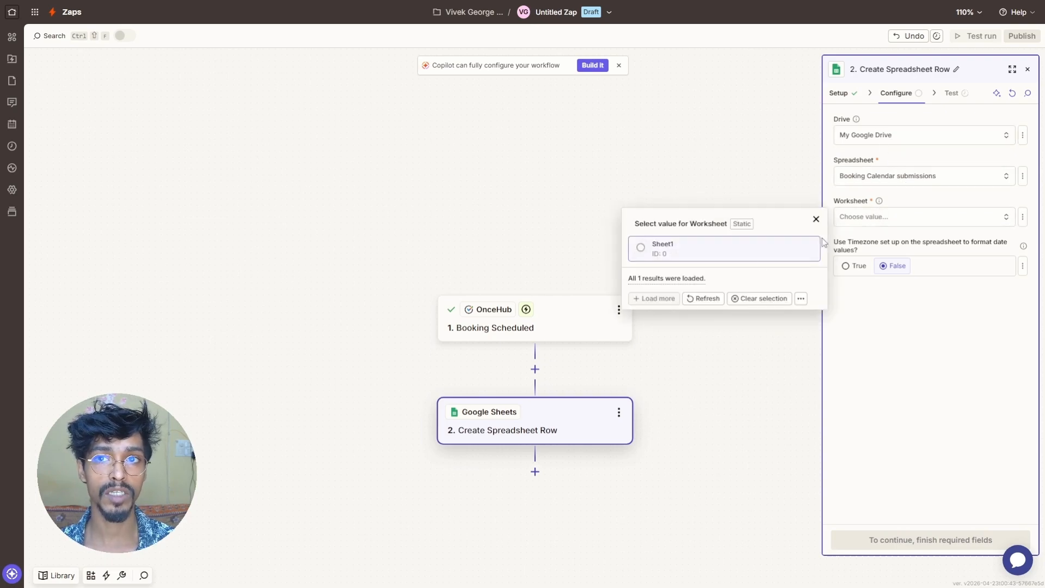
pyautogui.click(677, 255)
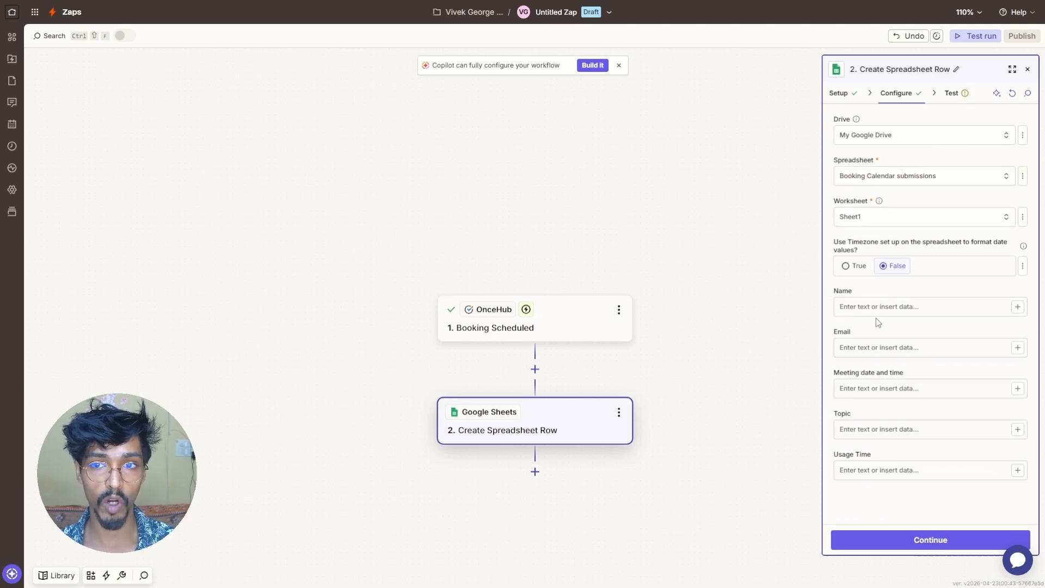
# - Map Name, Email, and Meeting date and time to the booking's contact name, email and meeting time
pyautogui.click(1015, 307)
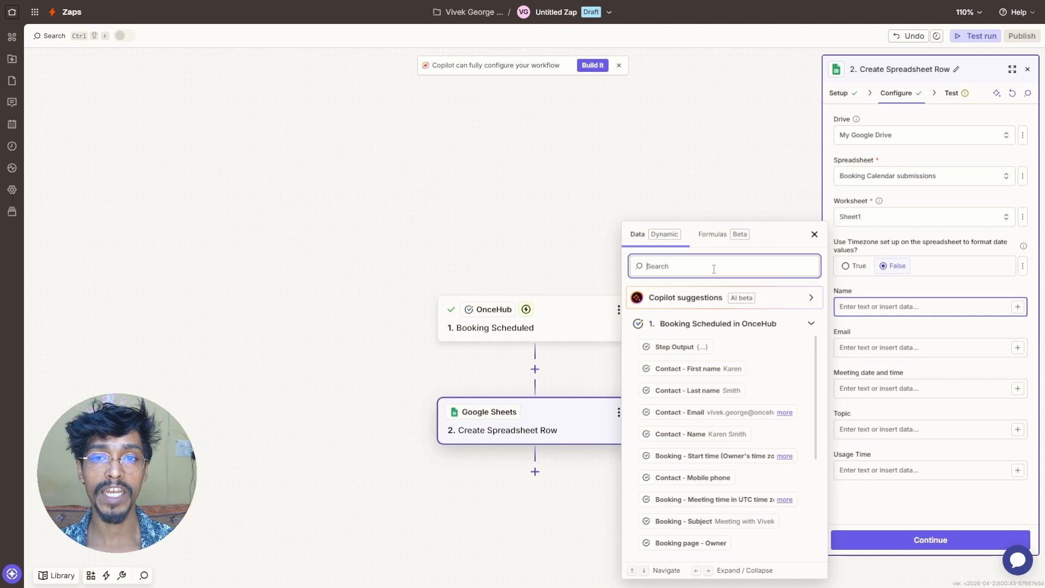
pyautogui.write('Name')
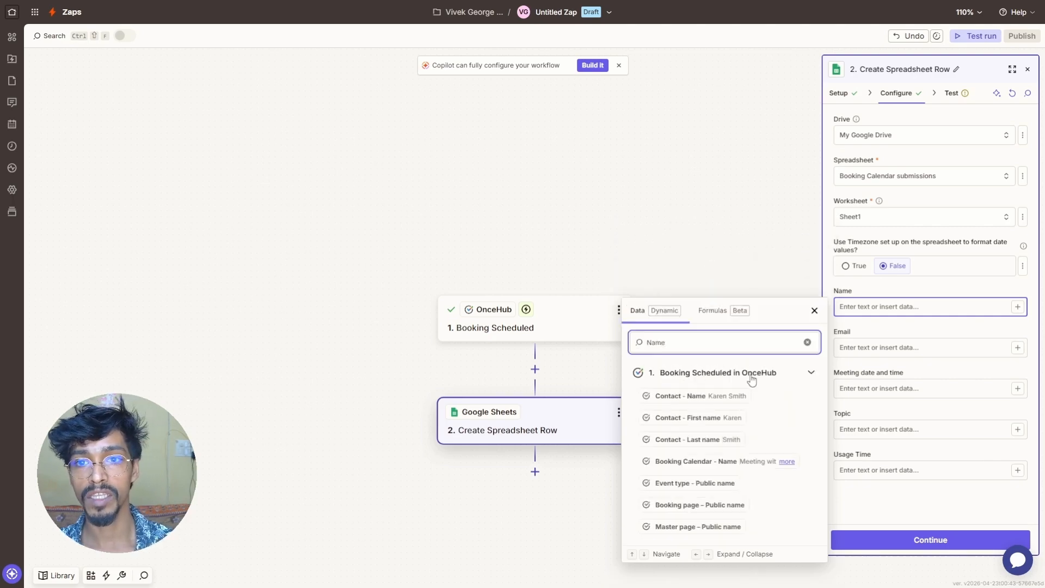
pyautogui.click(702, 395)
pyautogui.click(890, 343)
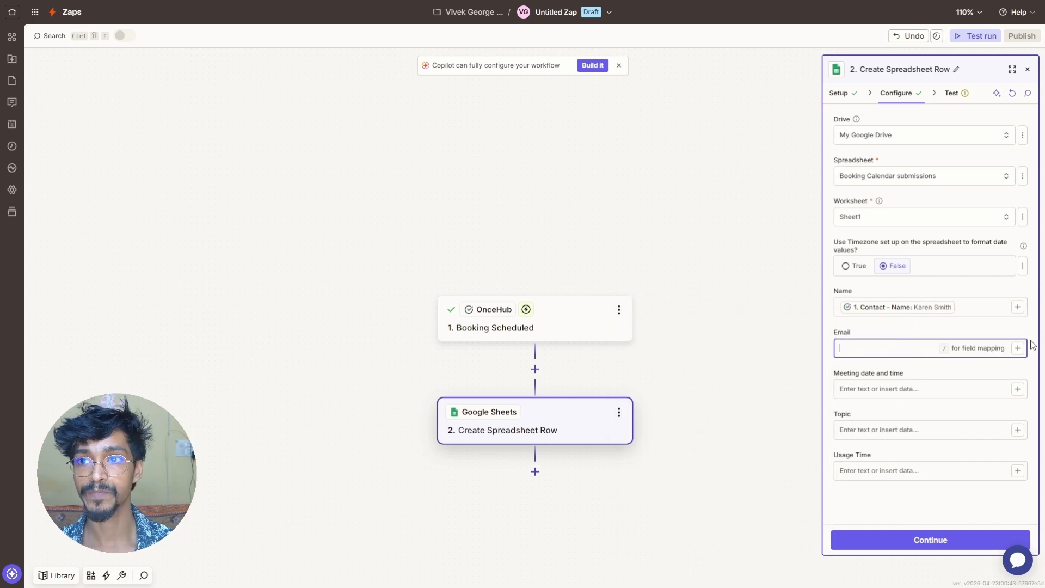
pyautogui.click(1017, 347)
pyautogui.write('Email')
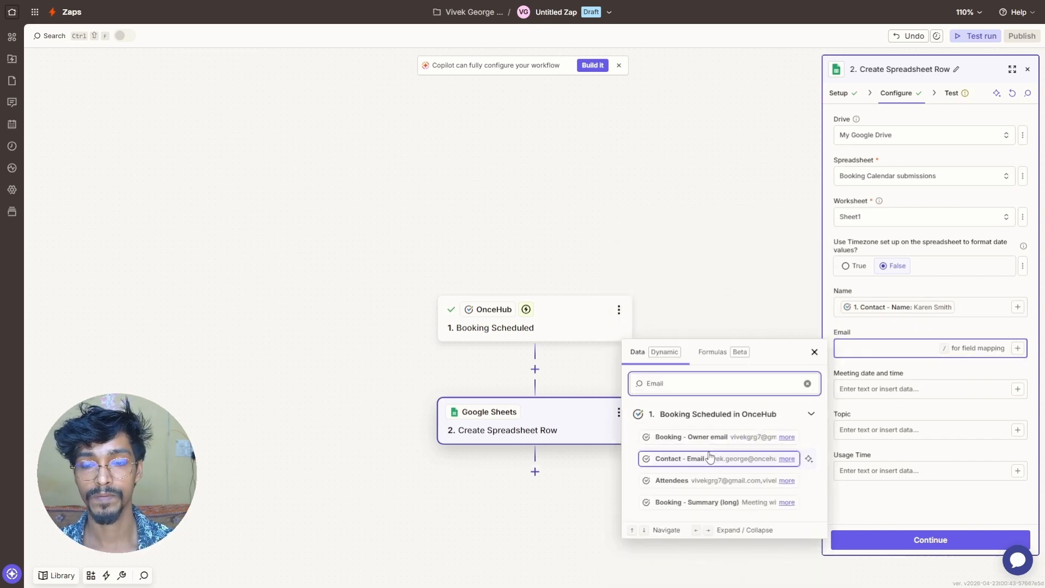
pyautogui.click(705, 460)
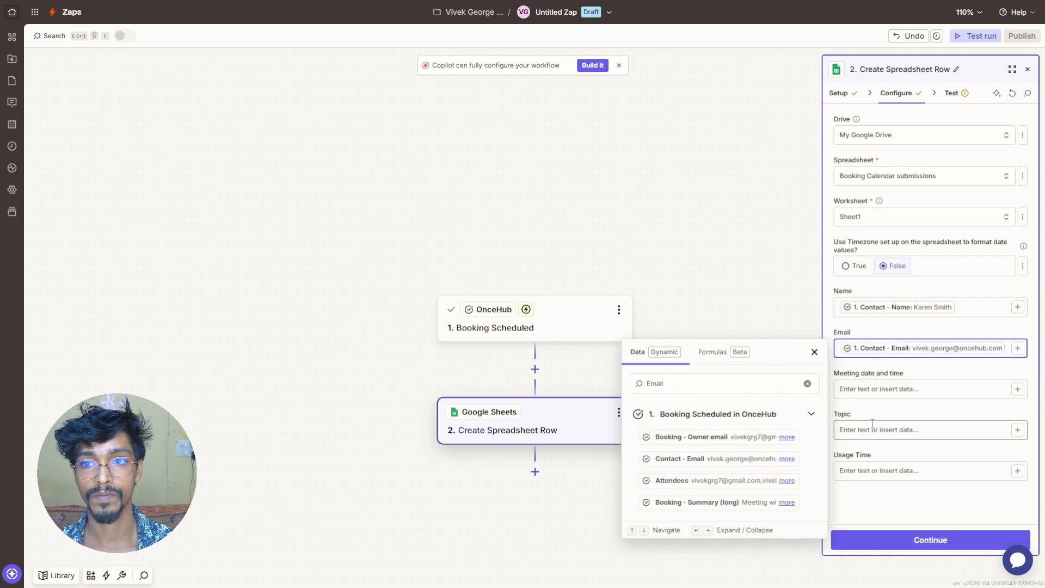
pyautogui.click(918, 384)
pyautogui.click(1017, 389)
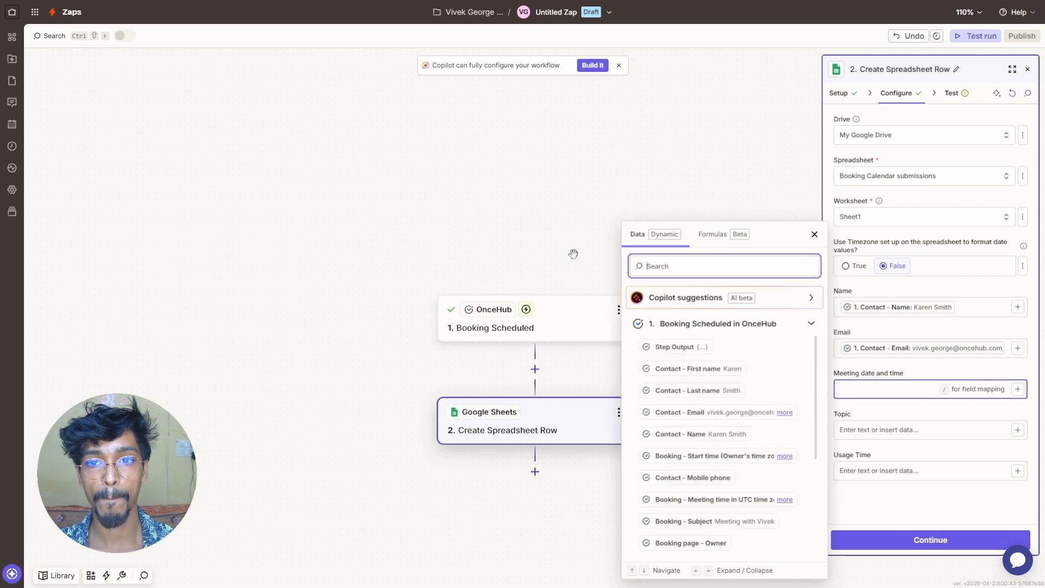
pyautogui.write('Meeting')
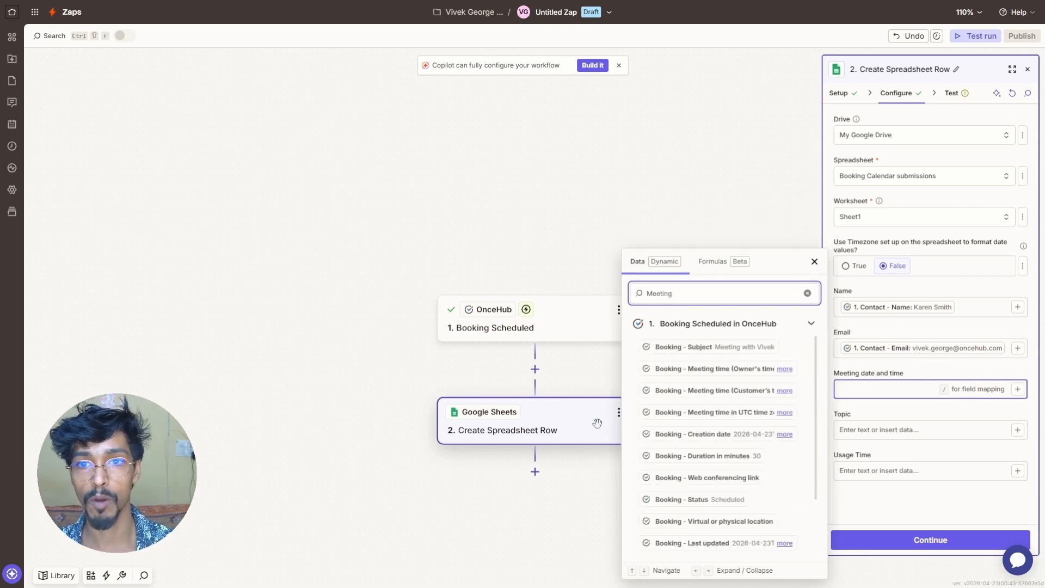
pyautogui.click(728, 391)
pyautogui.click(911, 433)
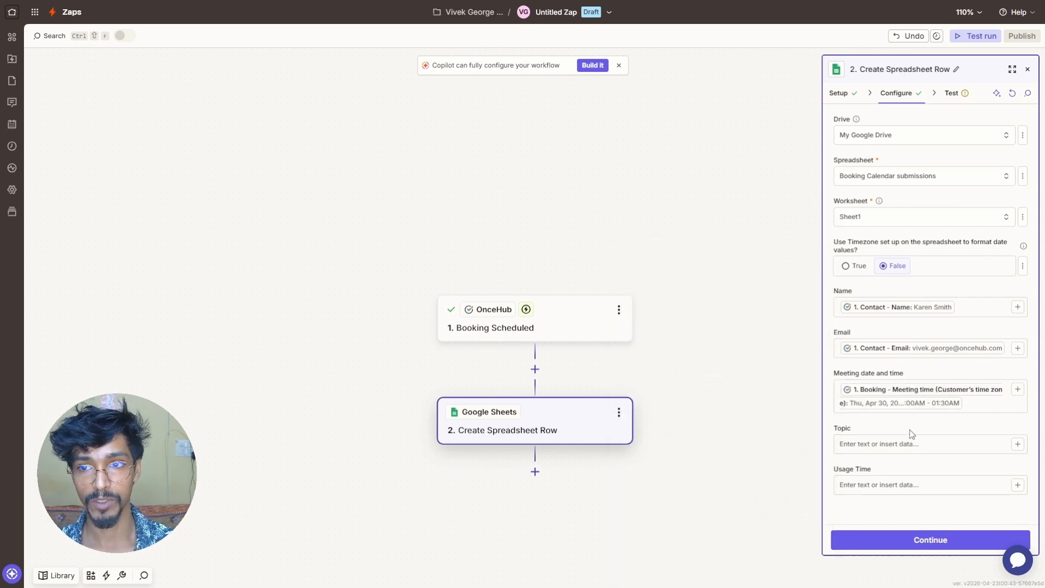
# - Map Topic to Custom Fields Topic and Usage Time to Custom Fields Usage, then continue to testing
pyautogui.click(1010, 443)
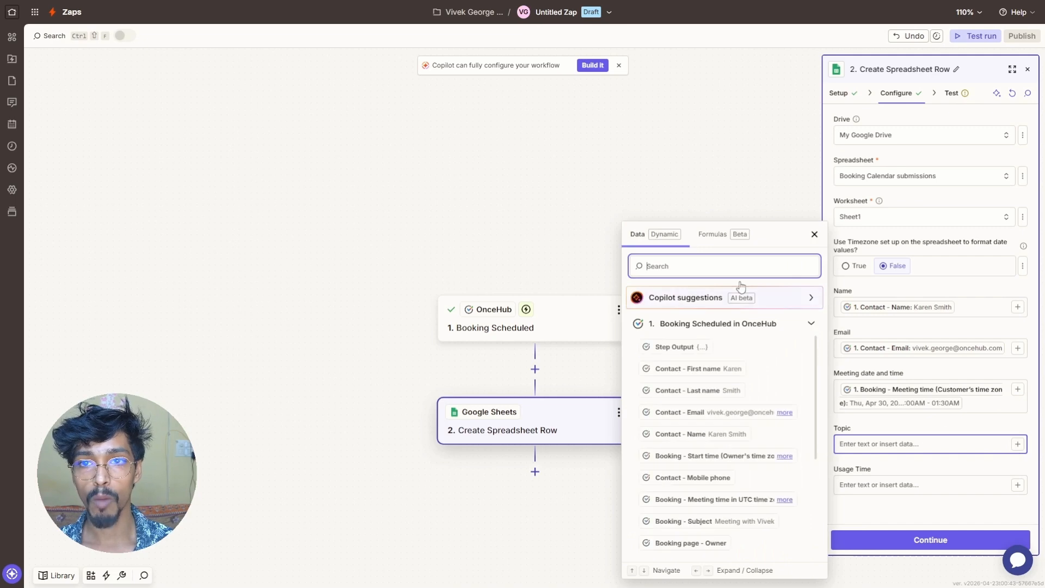
pyautogui.write('Topic')
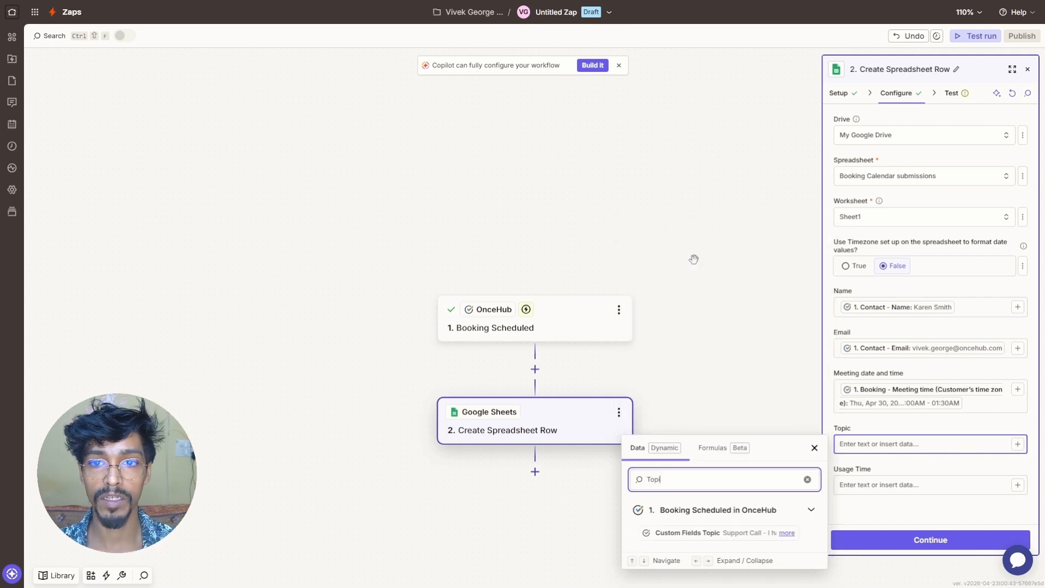
pyautogui.click(676, 533)
pyautogui.click(878, 514)
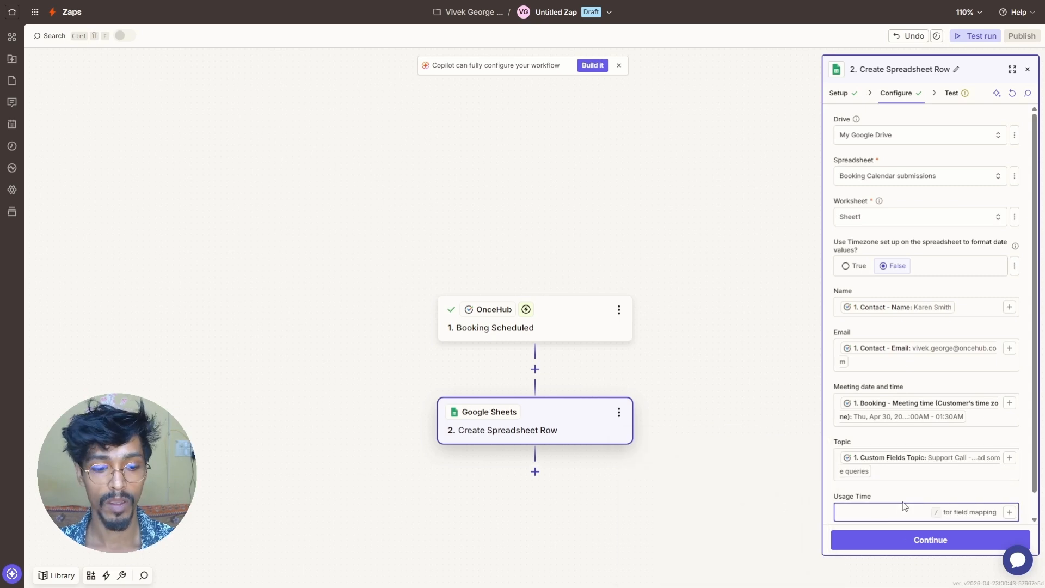
pyautogui.click(1009, 511)
pyautogui.write('Usage')
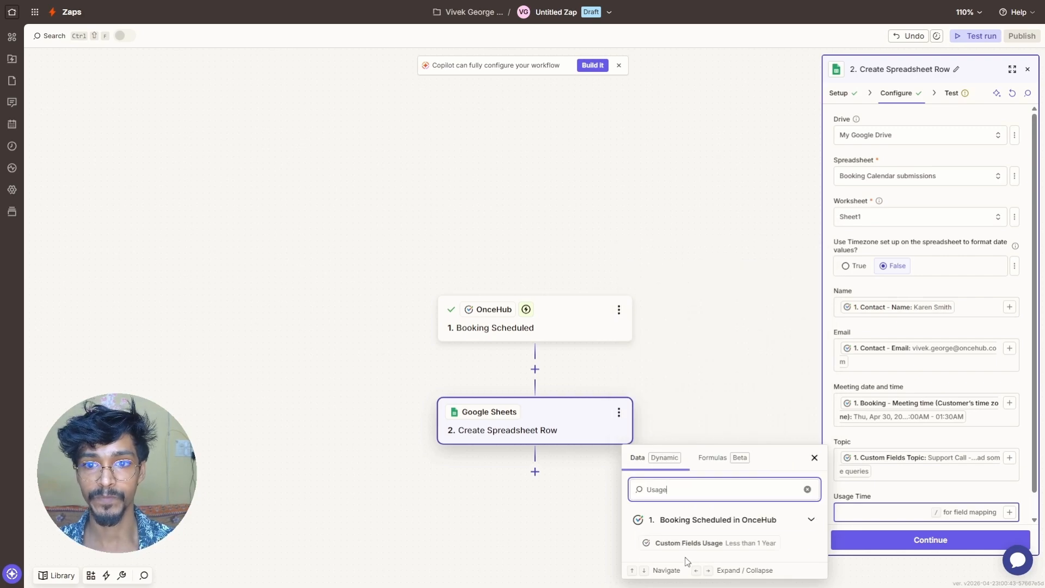
pyautogui.click(687, 542)
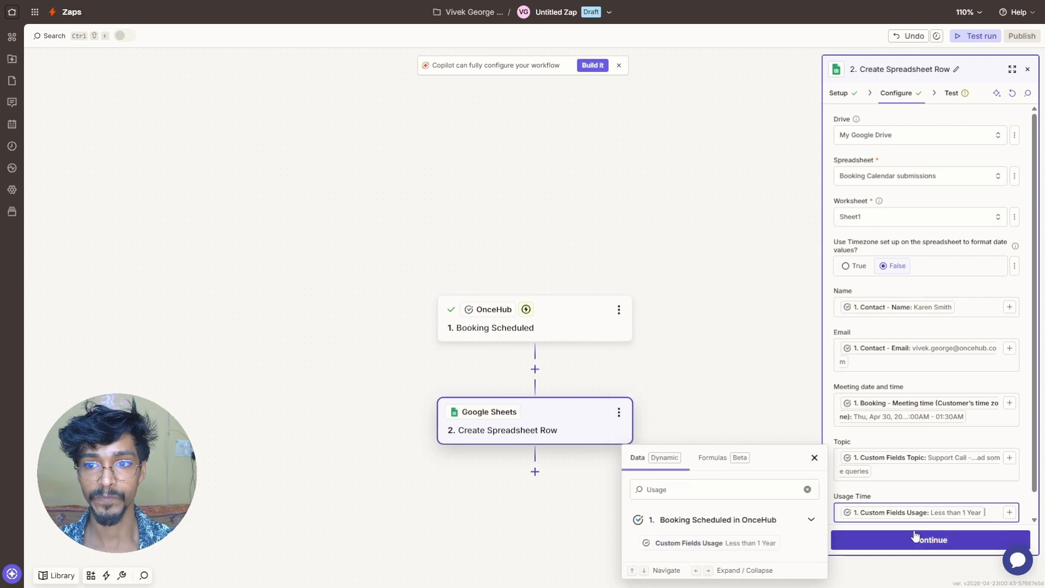
pyautogui.scroll(-1, 915, 462)
pyautogui.click(915, 462)
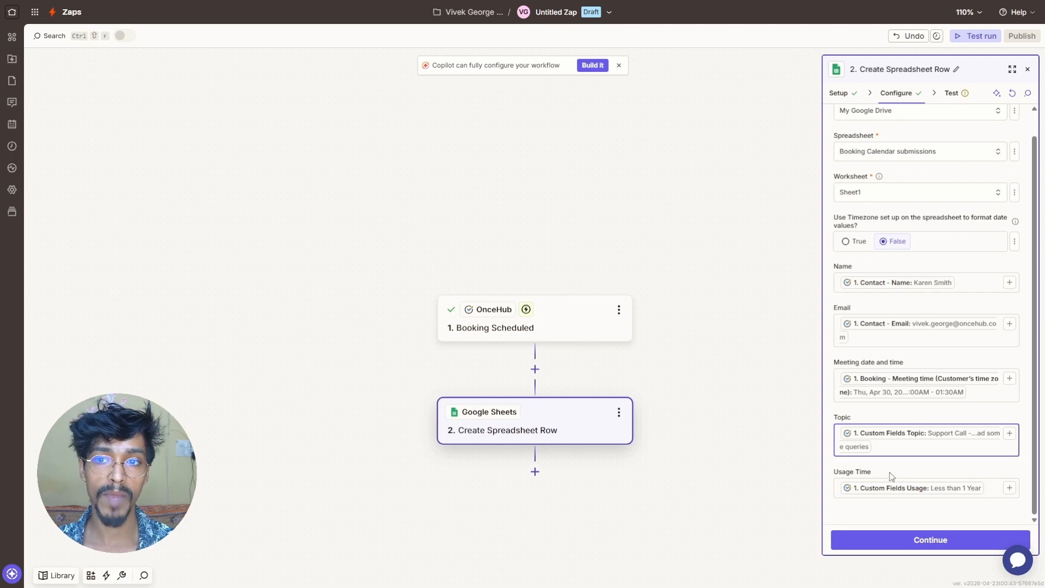
pyautogui.click(889, 542)
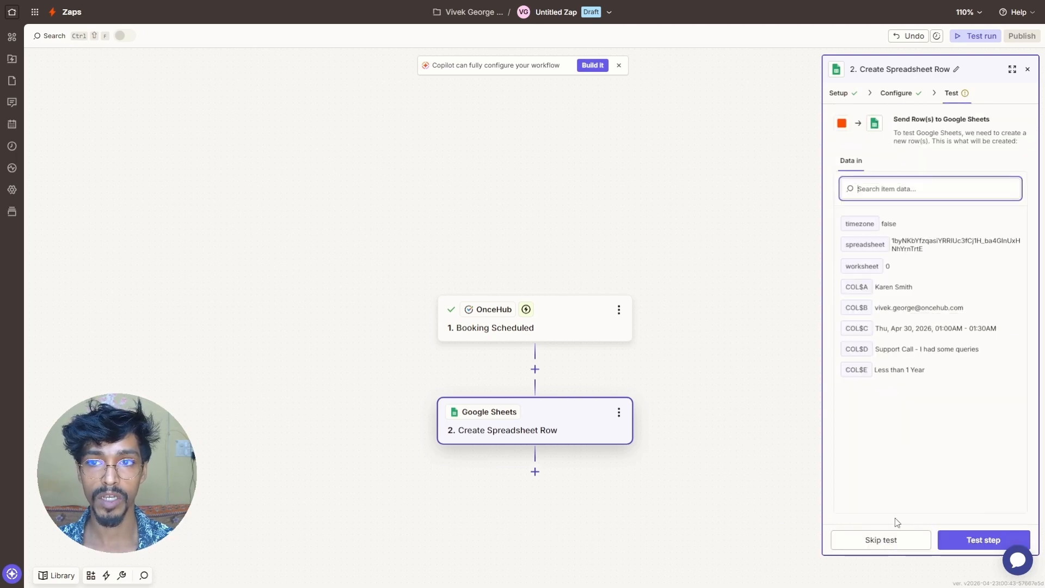
# - Send a test booking row to the sheet, check it there, and publish the Zap
pyautogui.click(982, 541)
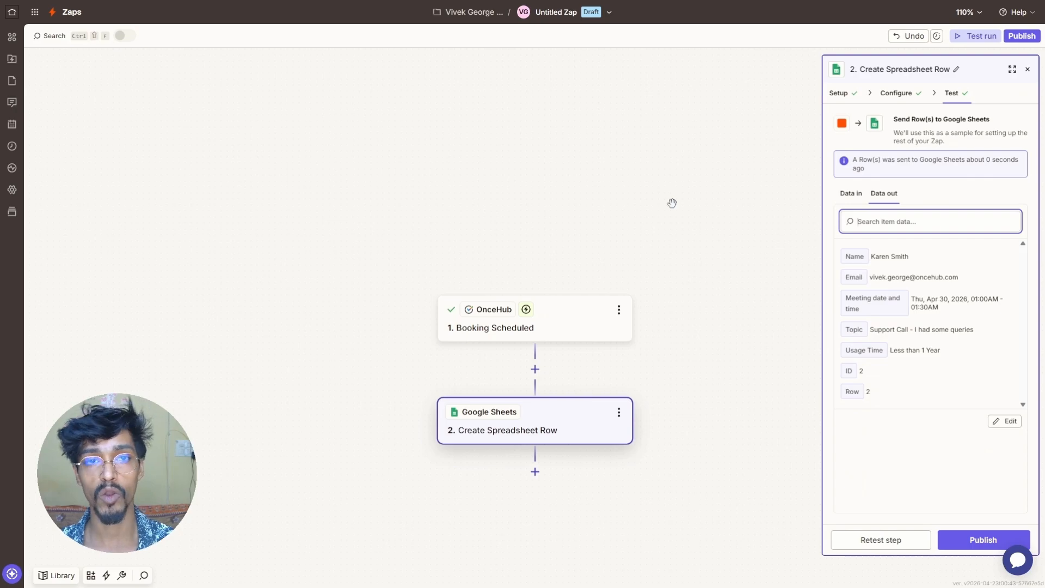
pyautogui.hotkey('ctrl', 'Tab')
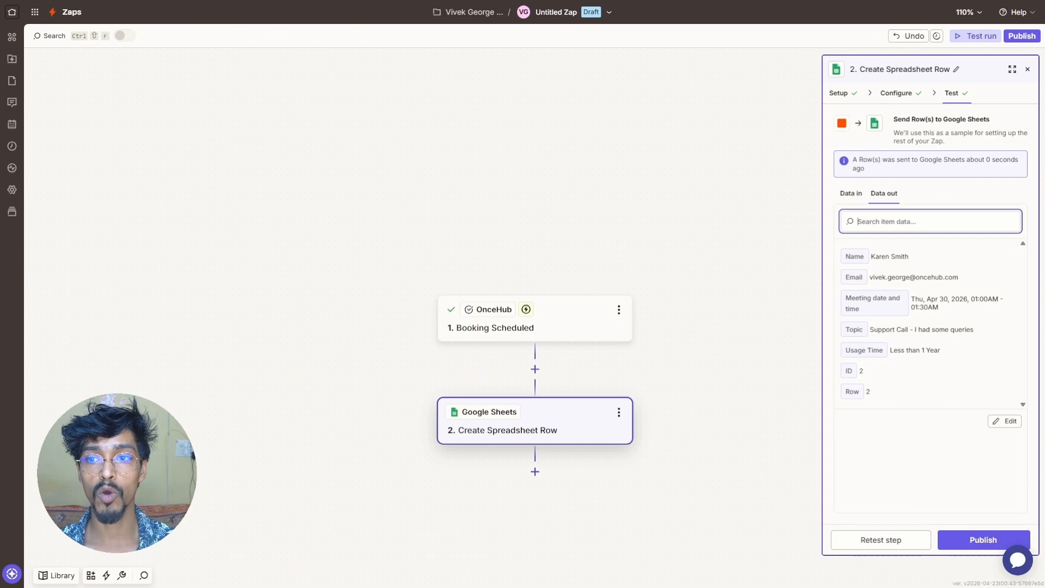
pyautogui.click(965, 546)
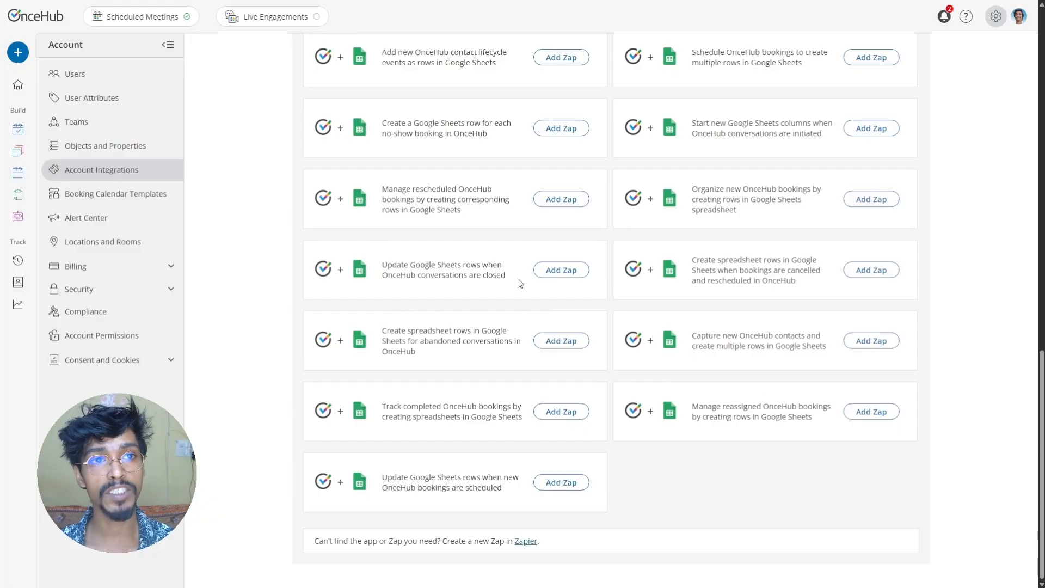
# - On the calendar's public booking page, select the Saturday, April 25, 1:00 AM slot
pyautogui.click(18, 133)
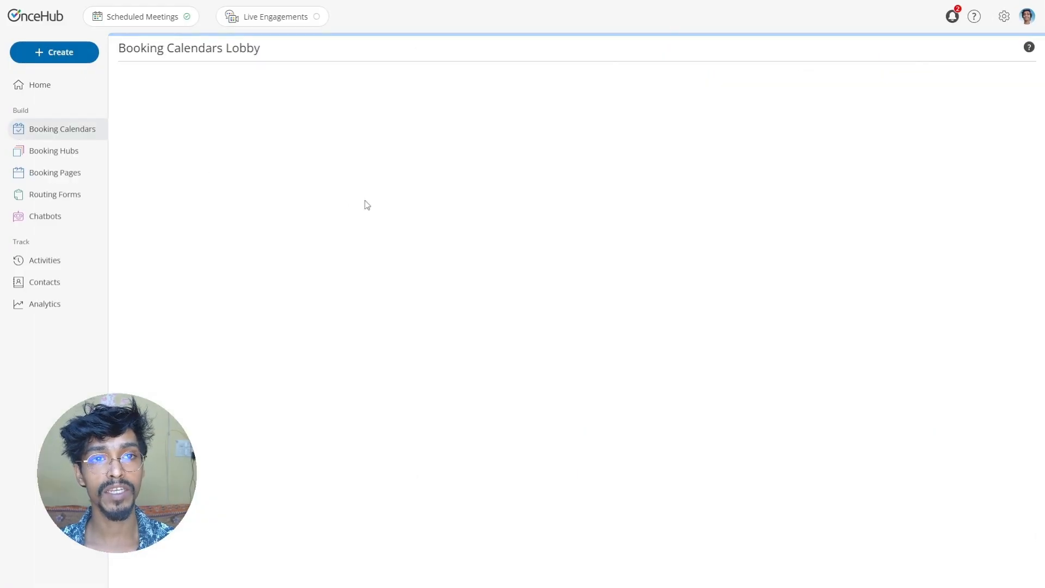
pyautogui.click(266, 172)
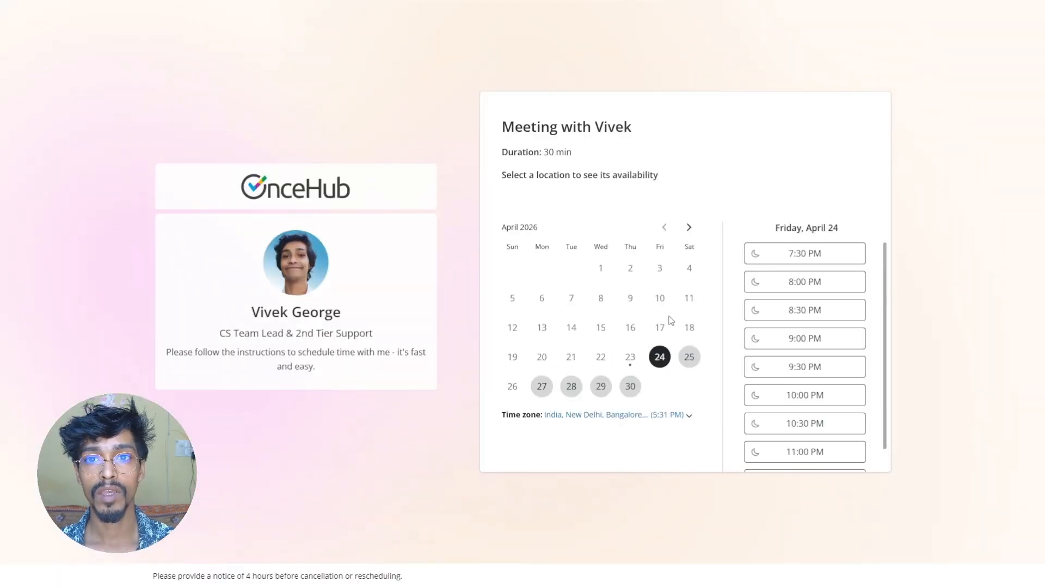
pyautogui.click(689, 356)
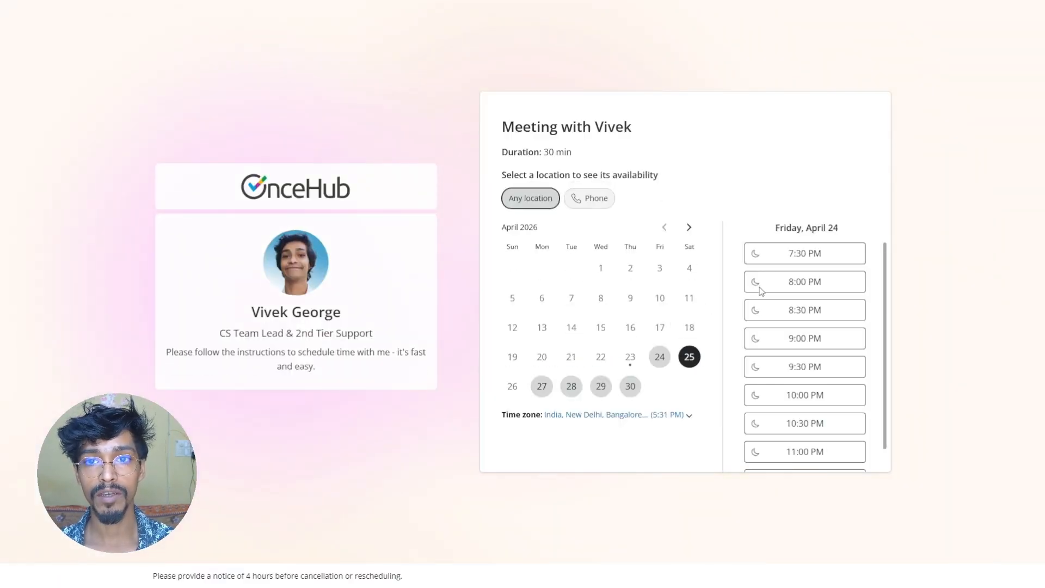
pyautogui.click(824, 256)
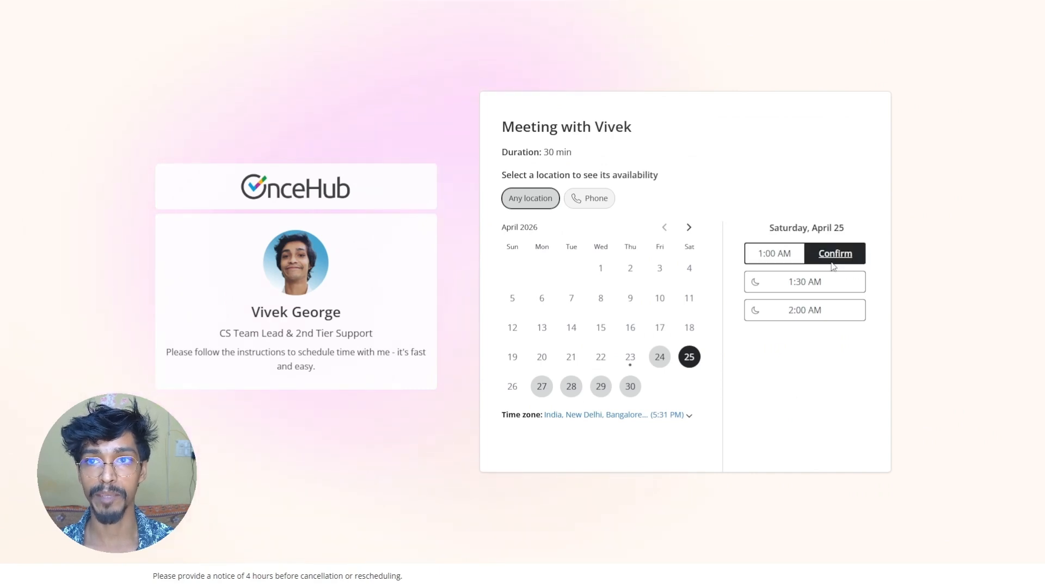
pyautogui.click(827, 255)
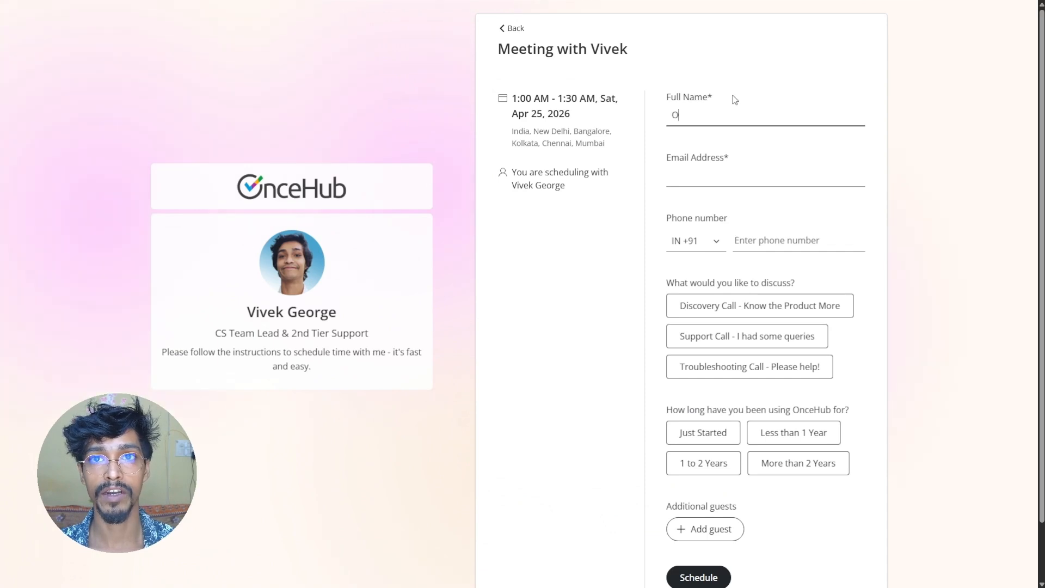
# - Enter name 'OnceHub Testing' and the booker's email, choose Discovery Call and More than 2 Years, and schedule
pyautogui.write('OnceHu')
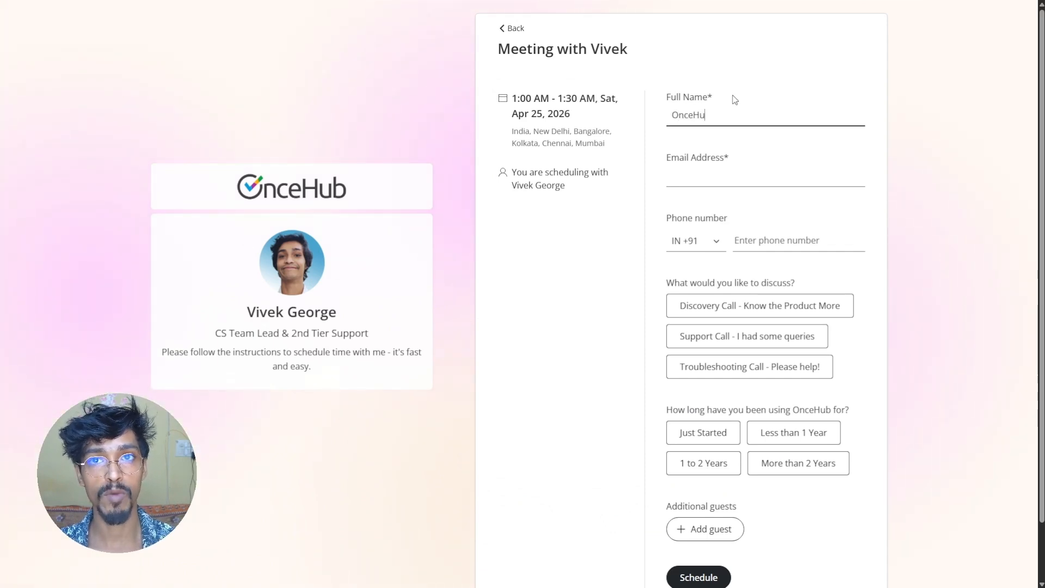
pyautogui.write('b Testing')
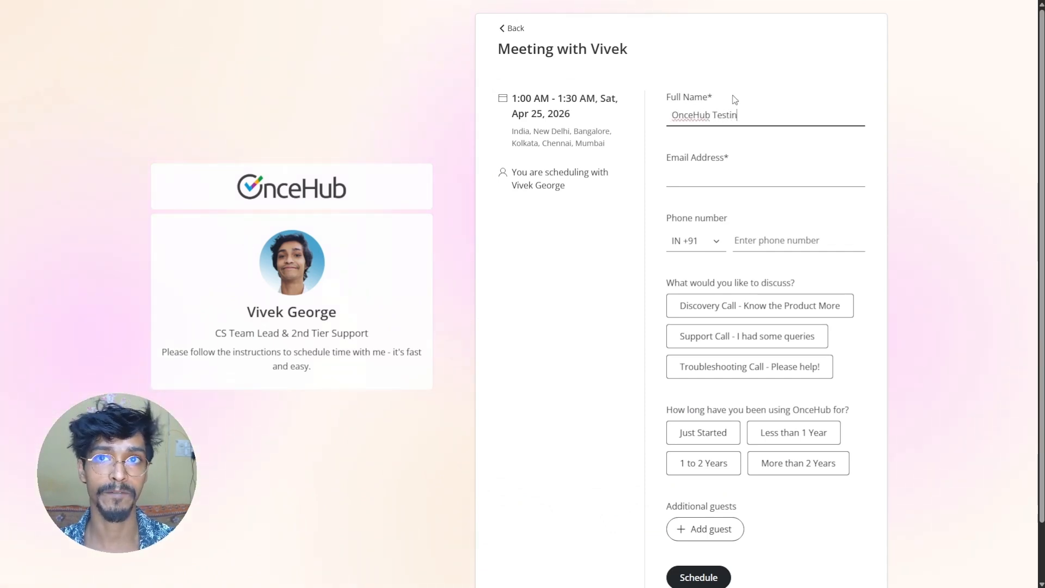
pyautogui.click(704, 181)
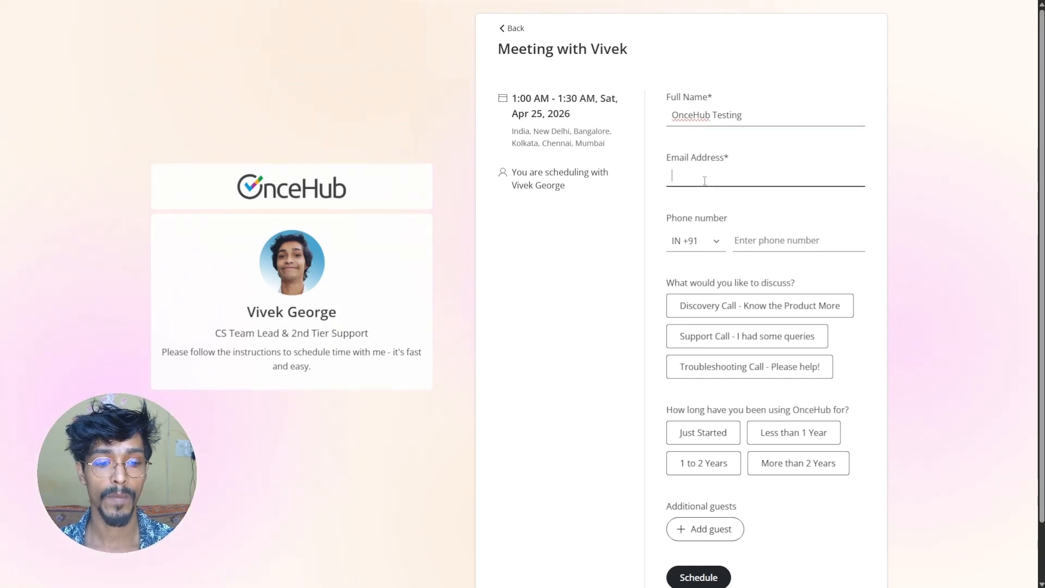
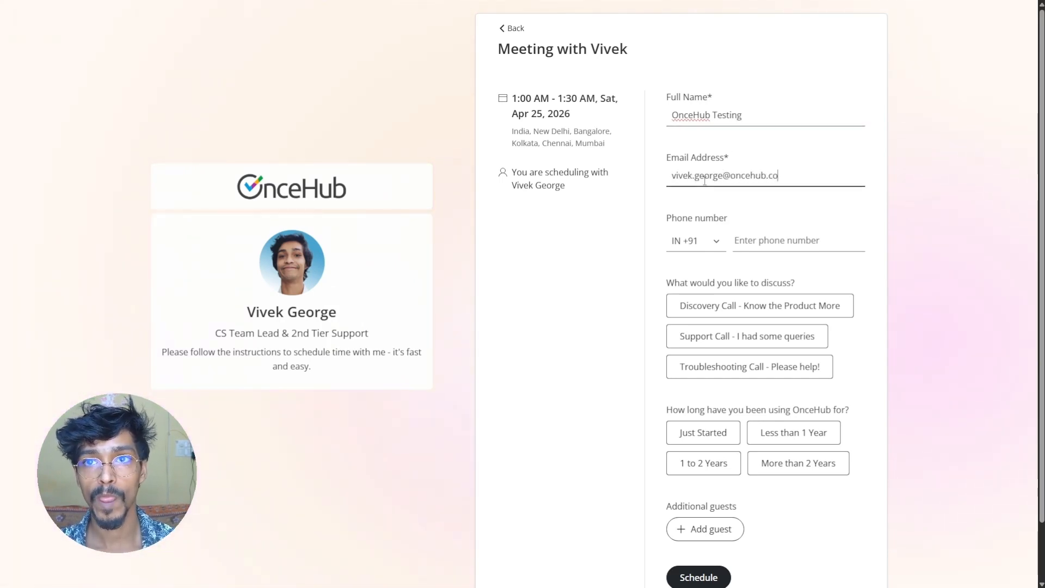
pyautogui.click(726, 316)
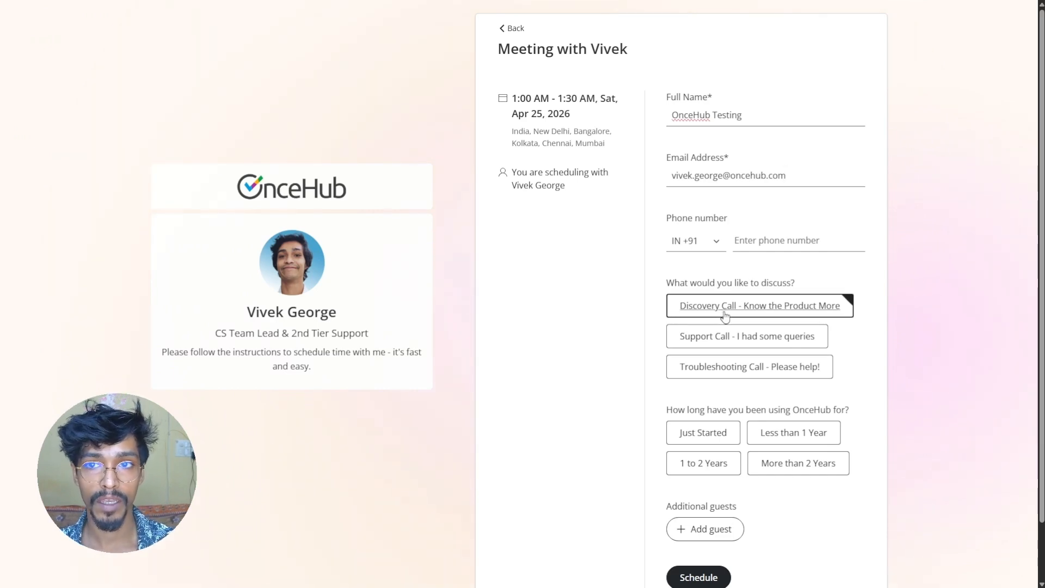
pyautogui.click(786, 467)
pyautogui.scroll(-1, 707, 501)
pyautogui.click(691, 514)
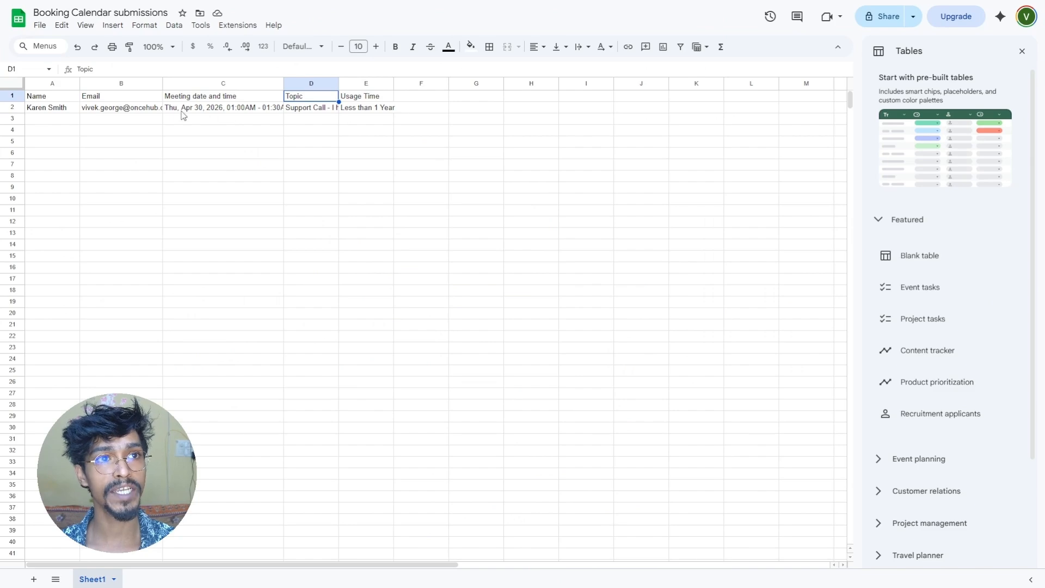
# - Widen column D to read the new OnceHub Testing row 3, then return to OnceHub's Booking Calendars
pyautogui.click(48, 119)
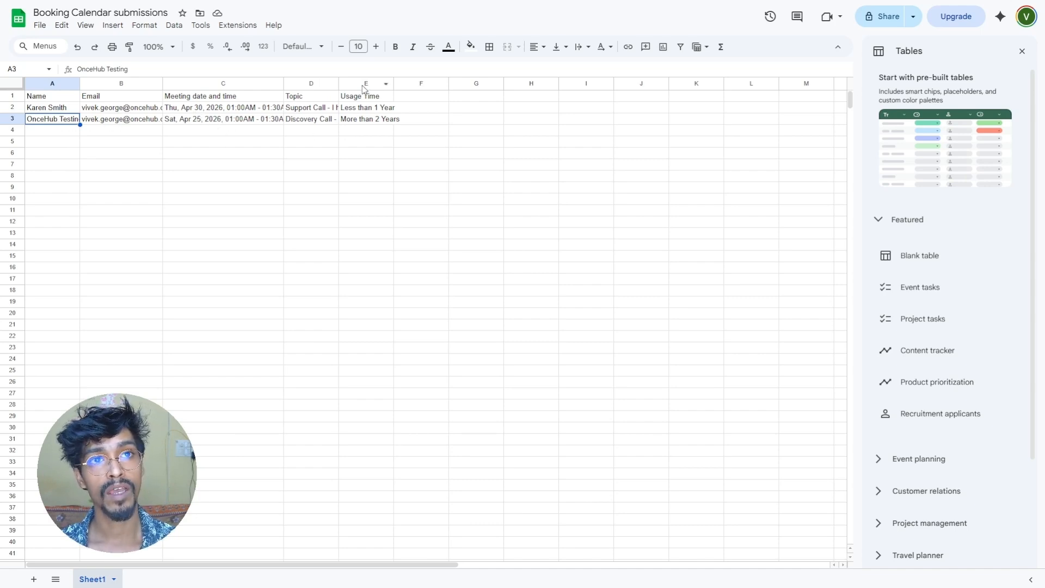
pyautogui.moveTo(338, 83); pyautogui.dragTo(386, 92)
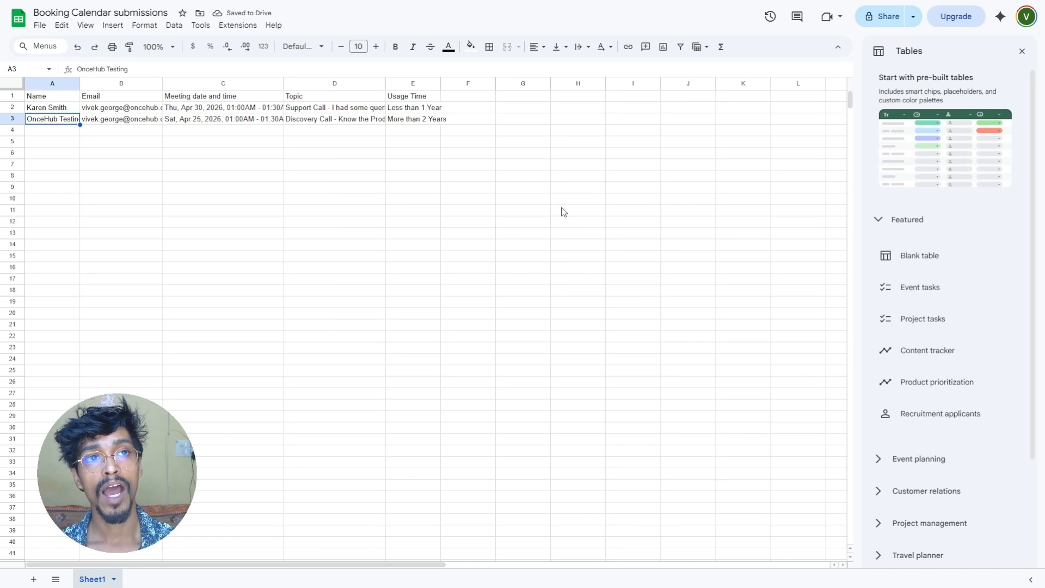
pyautogui.hotkey('ctrl', 'Tab')
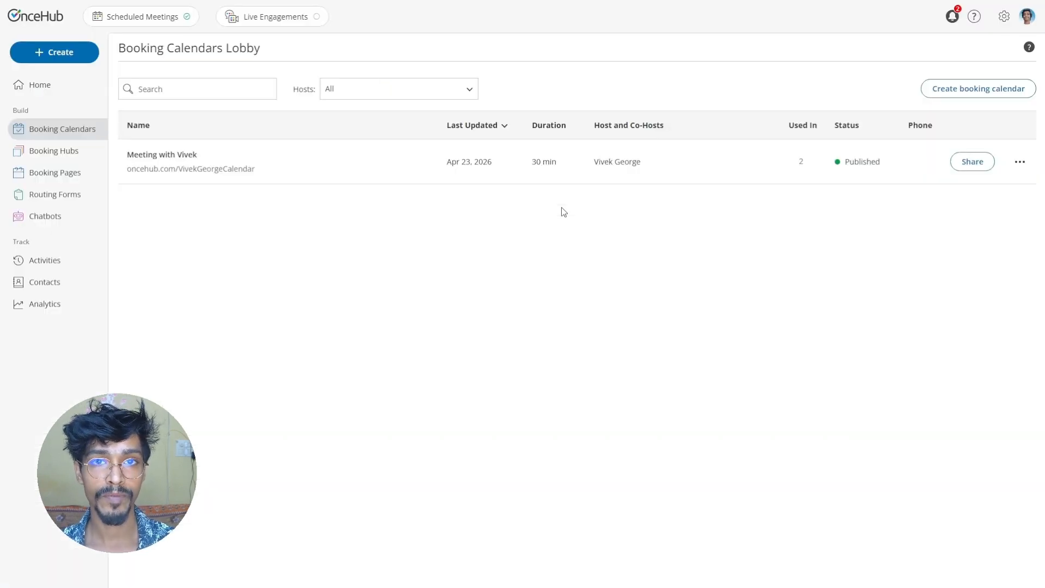